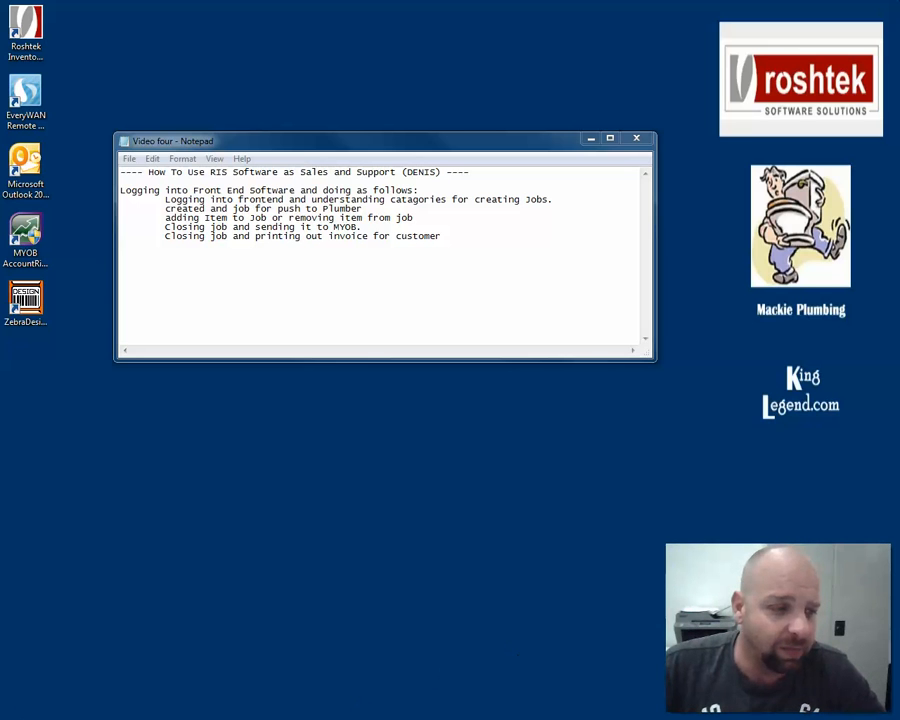
# - Move the login window onscreen and log in to Roshtek with the user name and password
pyautogui.moveTo(0, 345); pyautogui.dragTo(392, 281)
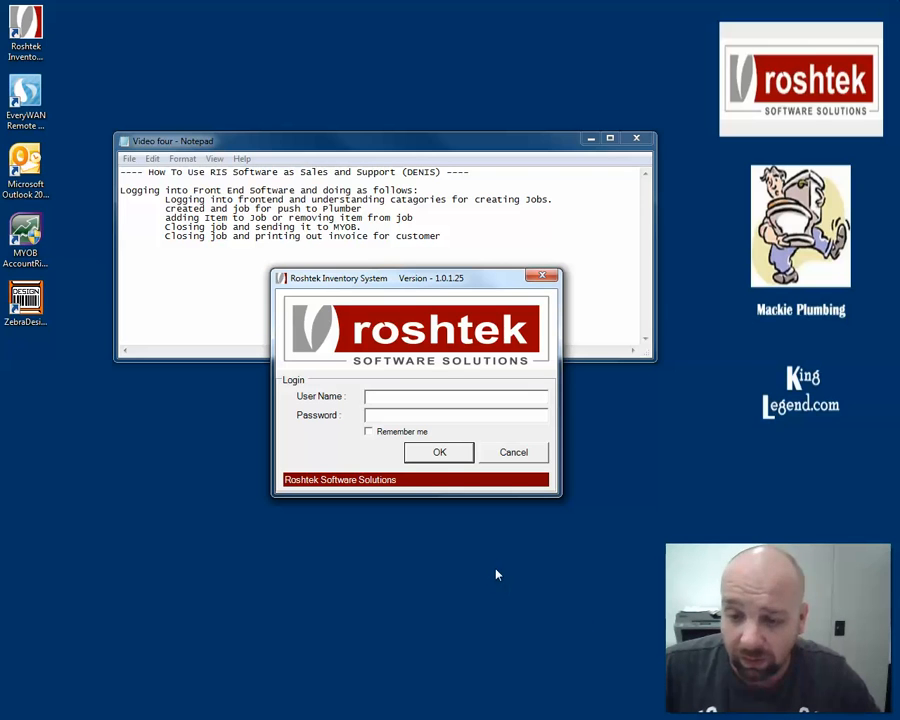
pyautogui.write('1')
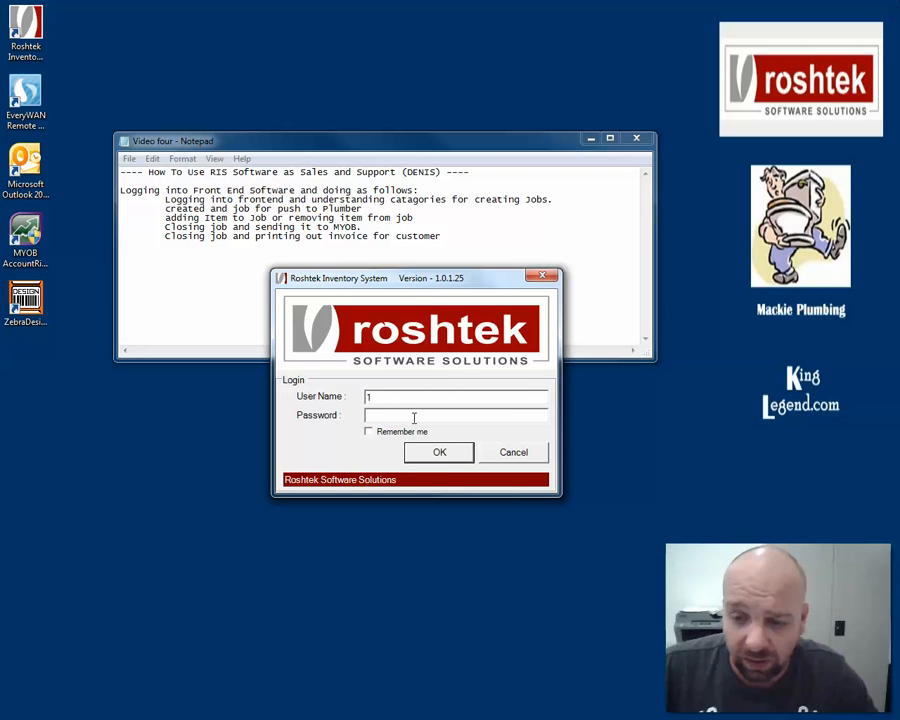
pyautogui.write('1')
pyautogui.click(436, 453)
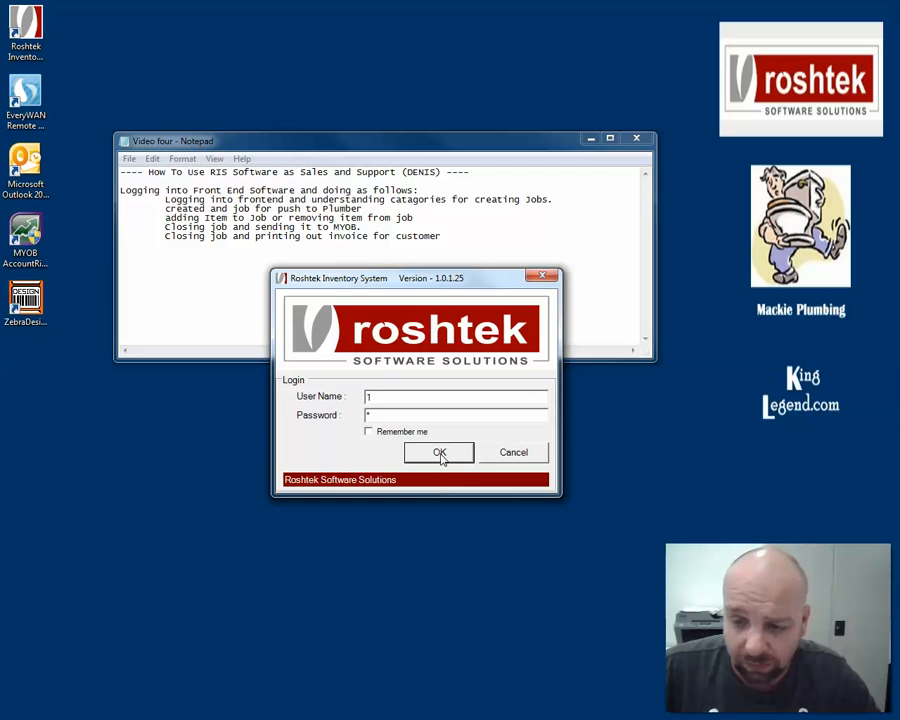
pyautogui.click(440, 455)
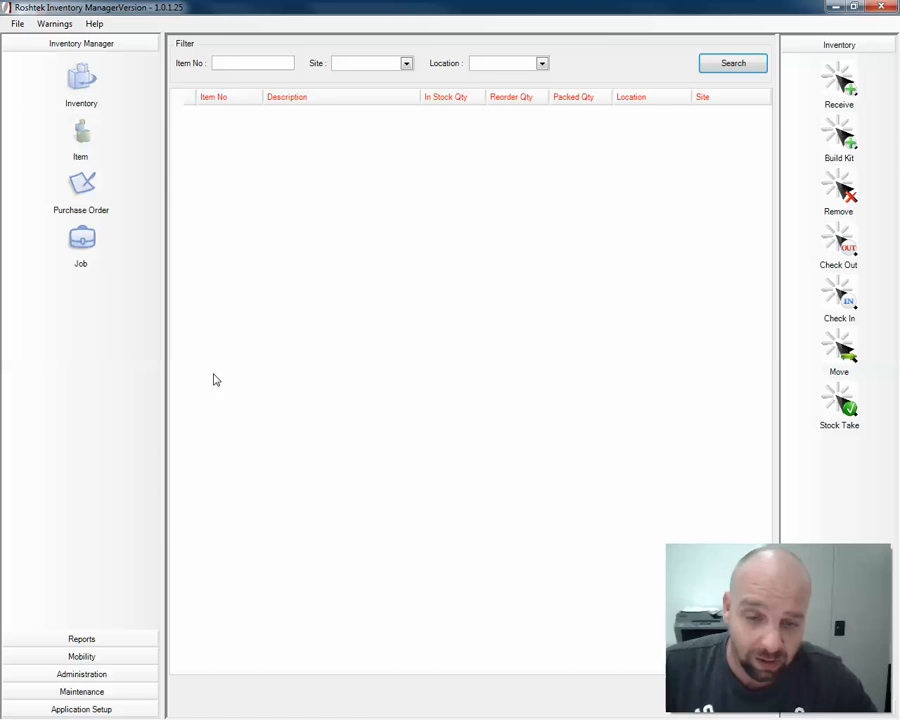
# - Show the Job list of three existing jobs and start a blank new job form
pyautogui.click(80, 243)
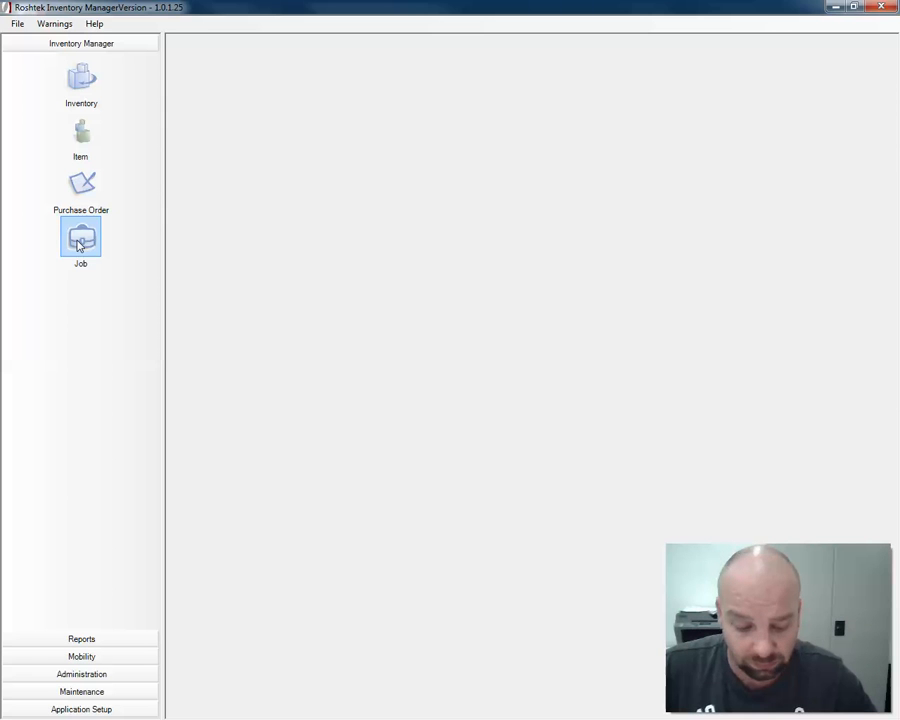
pyautogui.click(80, 245)
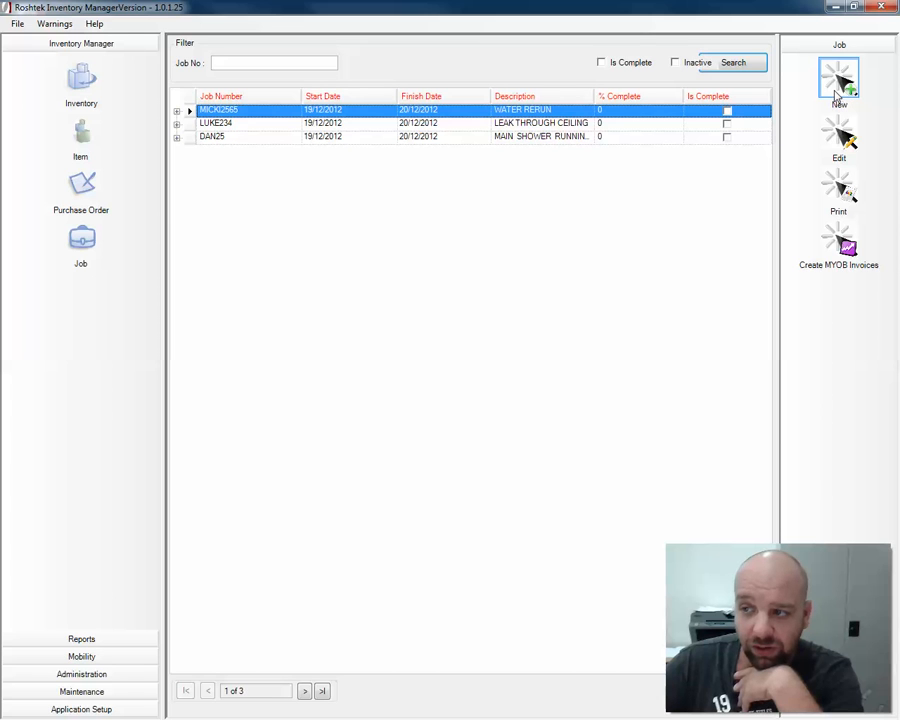
pyautogui.click(836, 93)
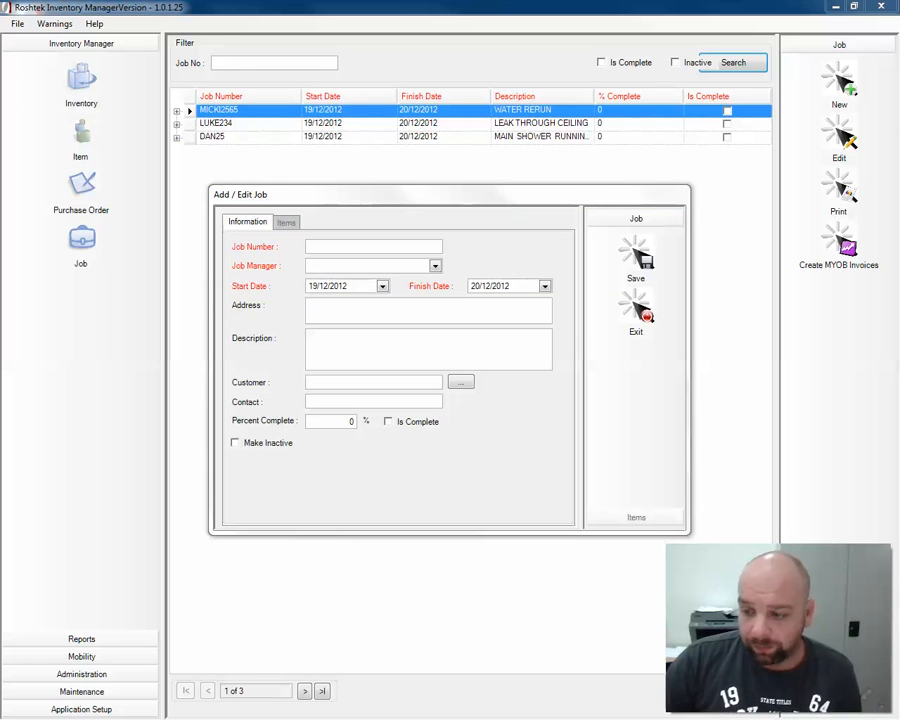
# - Read the property address and tenant lines in the 'new job request' email, then move it aside
pyautogui.moveTo(0, 122); pyautogui.dragTo(333, 78)
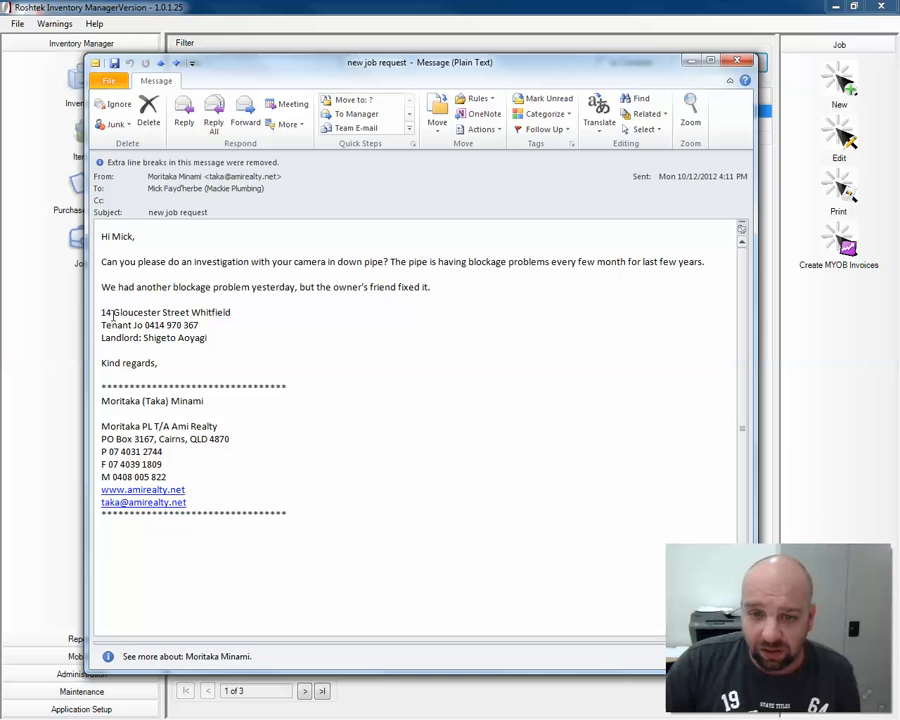
pyautogui.moveTo(125, 316); pyautogui.dragTo(235, 321)
pyautogui.click(213, 332)
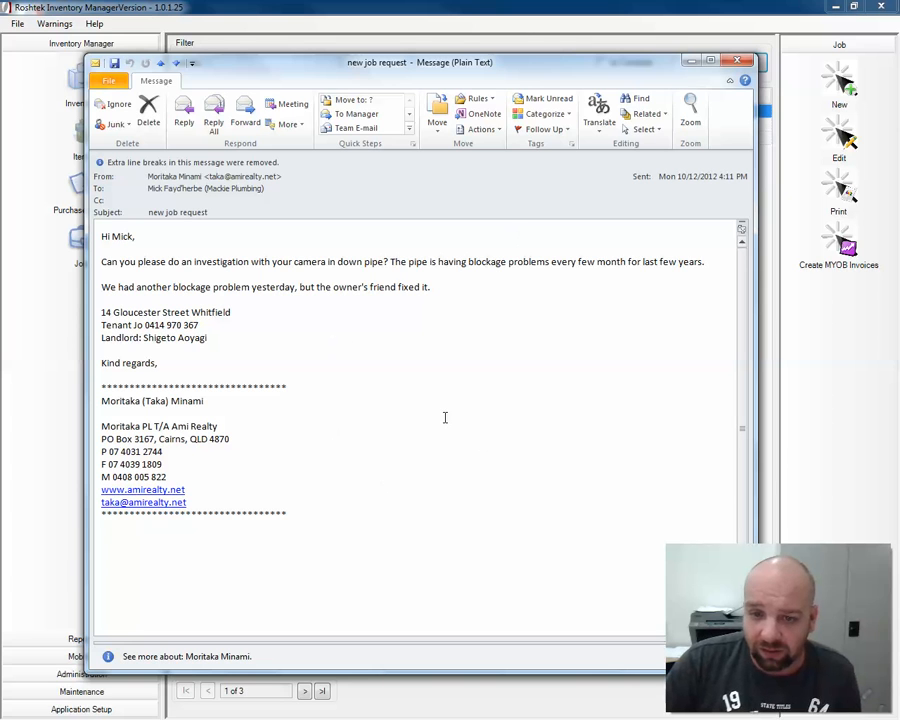
pyautogui.click(691, 62)
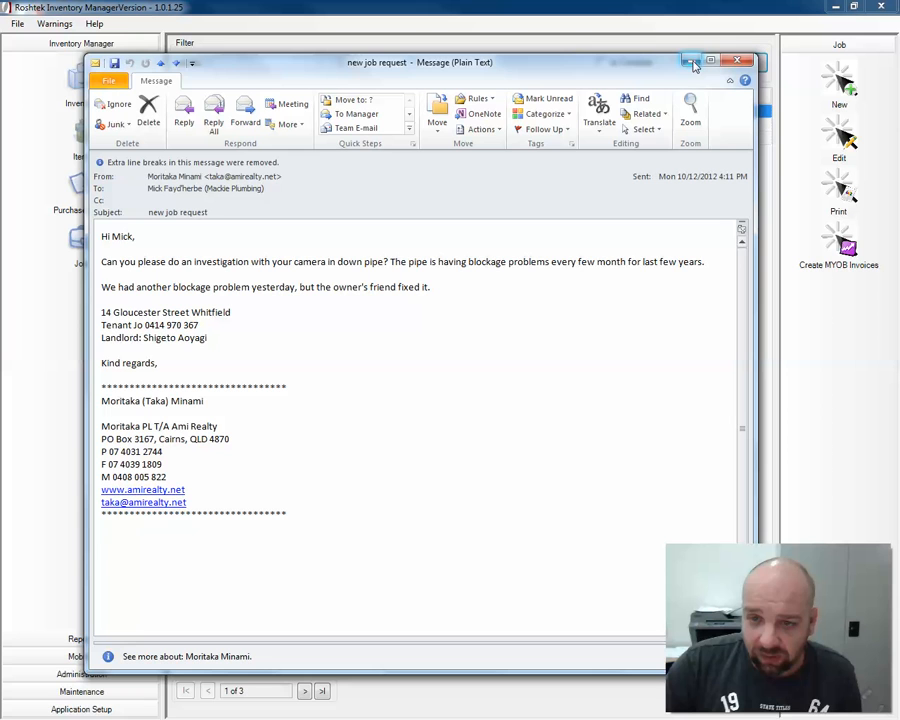
pyautogui.moveTo(491, 62); pyautogui.dragTo(0, 86)
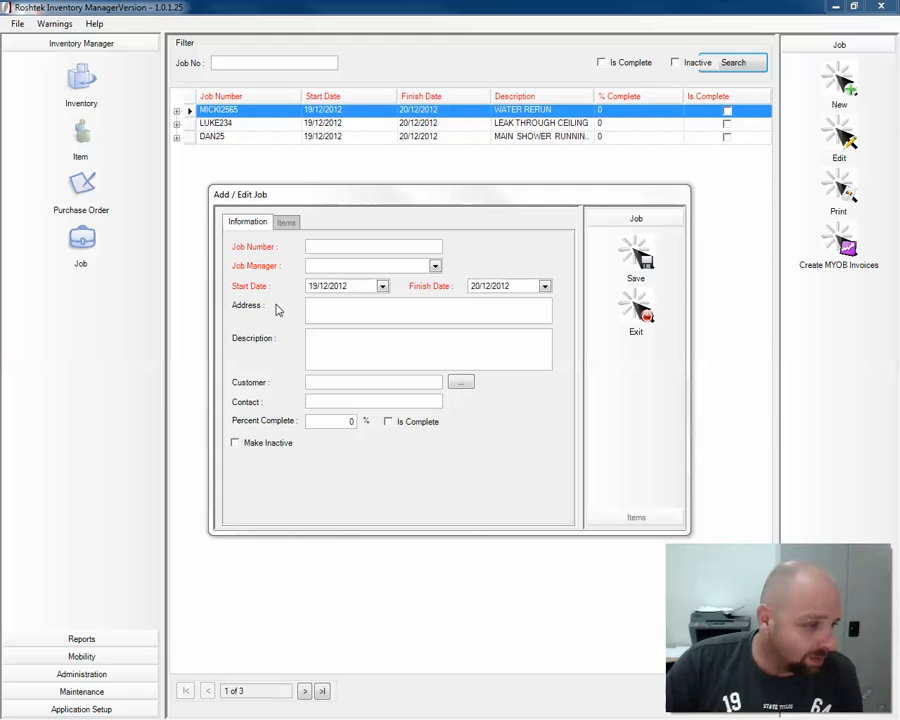
pyautogui.click(354, 247)
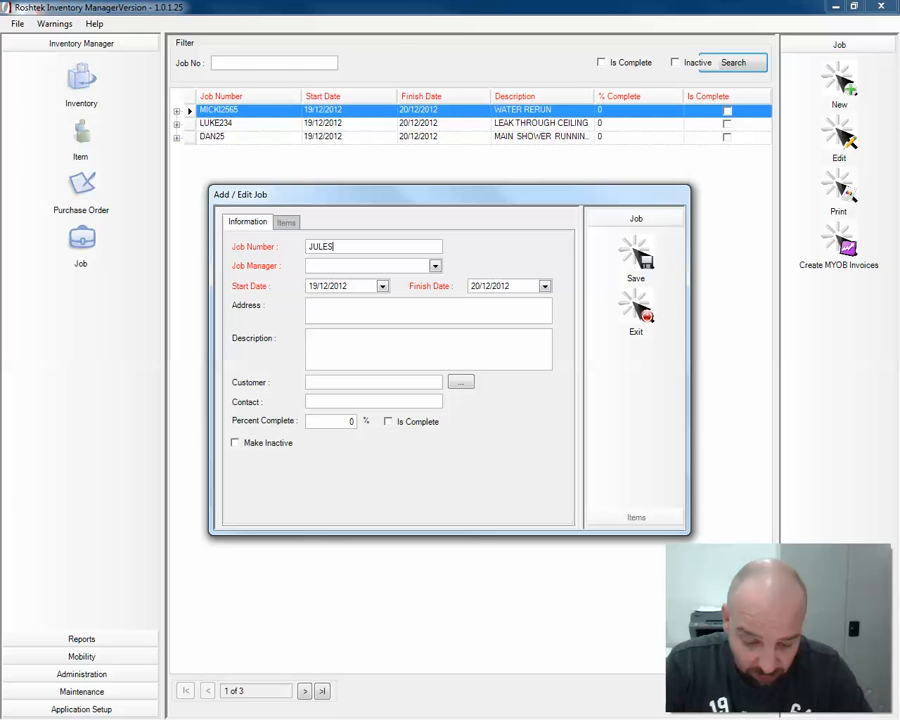
pyautogui.write('TEST')
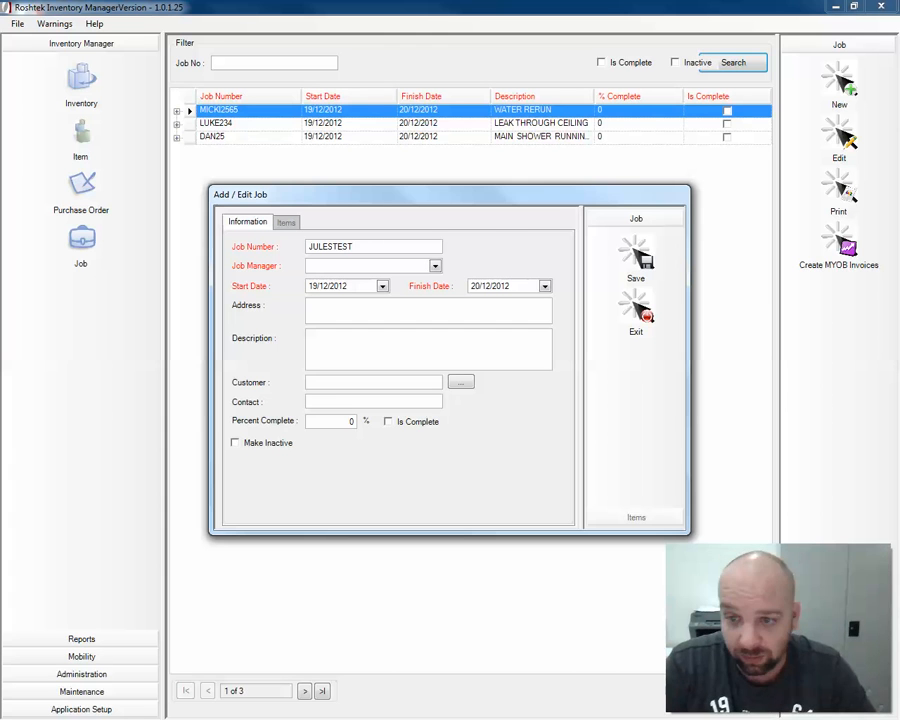
pyautogui.write('001')
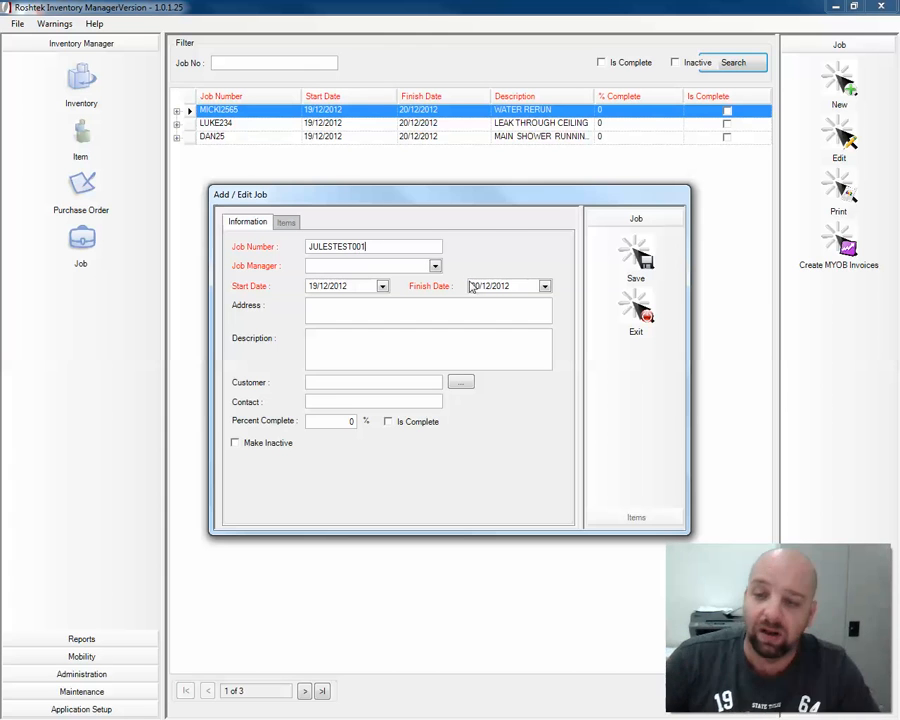
pyautogui.click(435, 265)
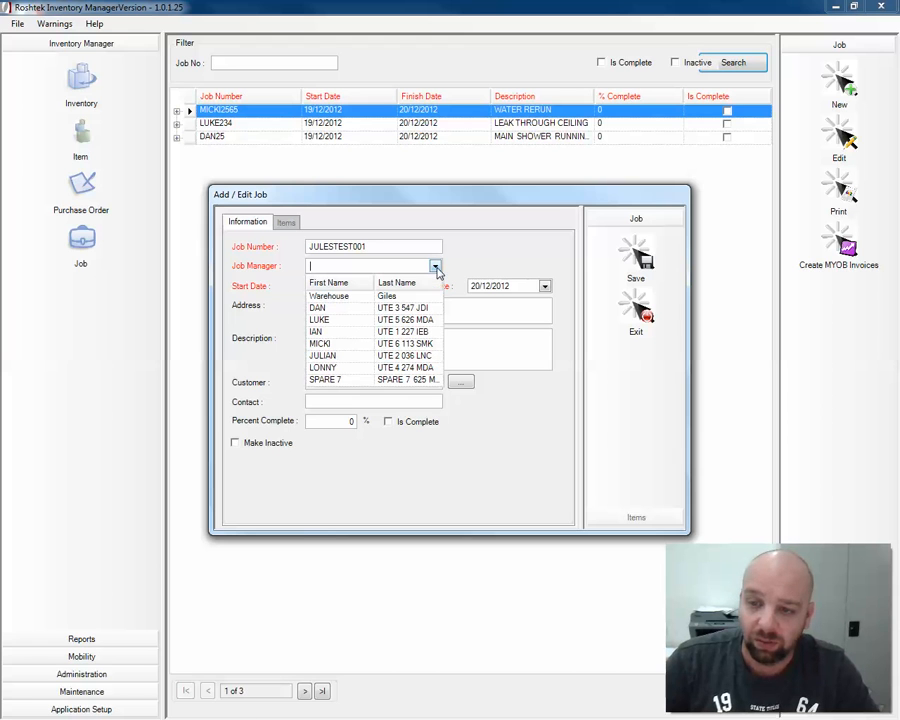
pyautogui.click(348, 362)
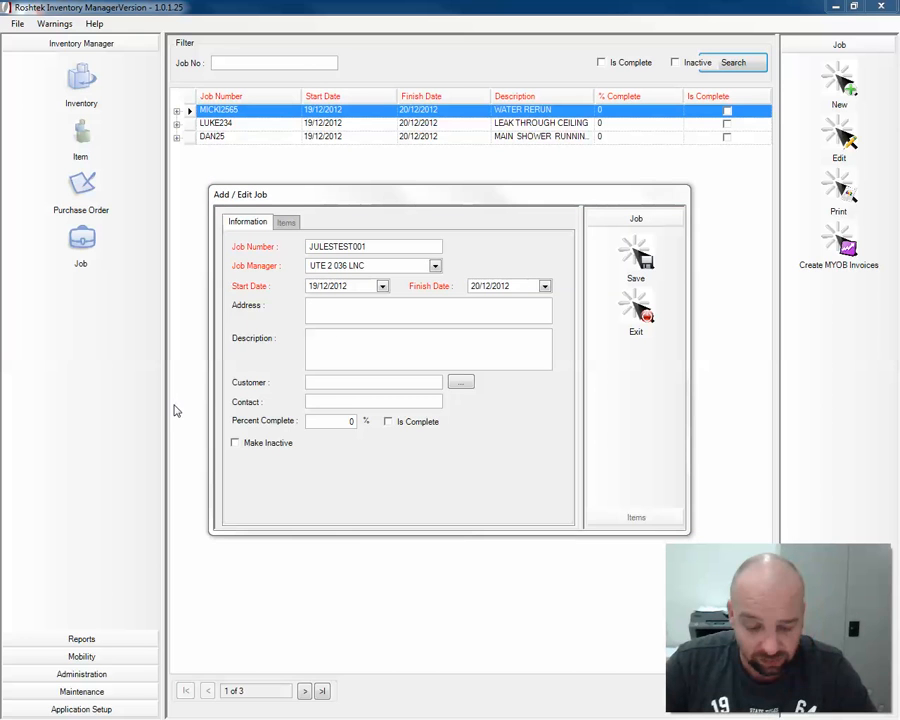
pyautogui.click(340, 313)
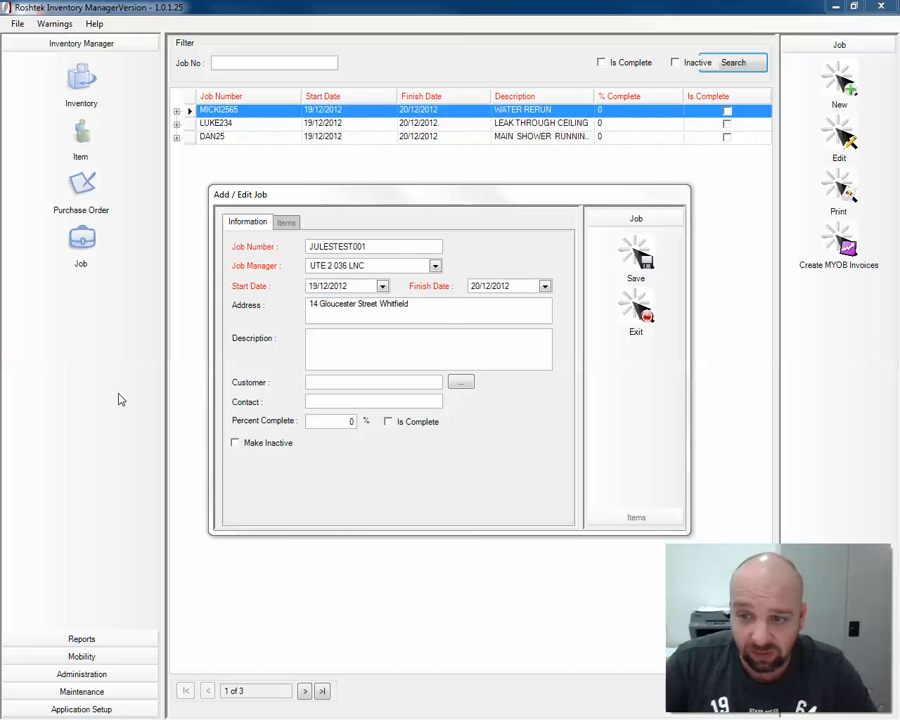
# - Add the tenant's name and phone number to the address and describe the down-pipe blockage camera investigation
pyautogui.click(428, 306)
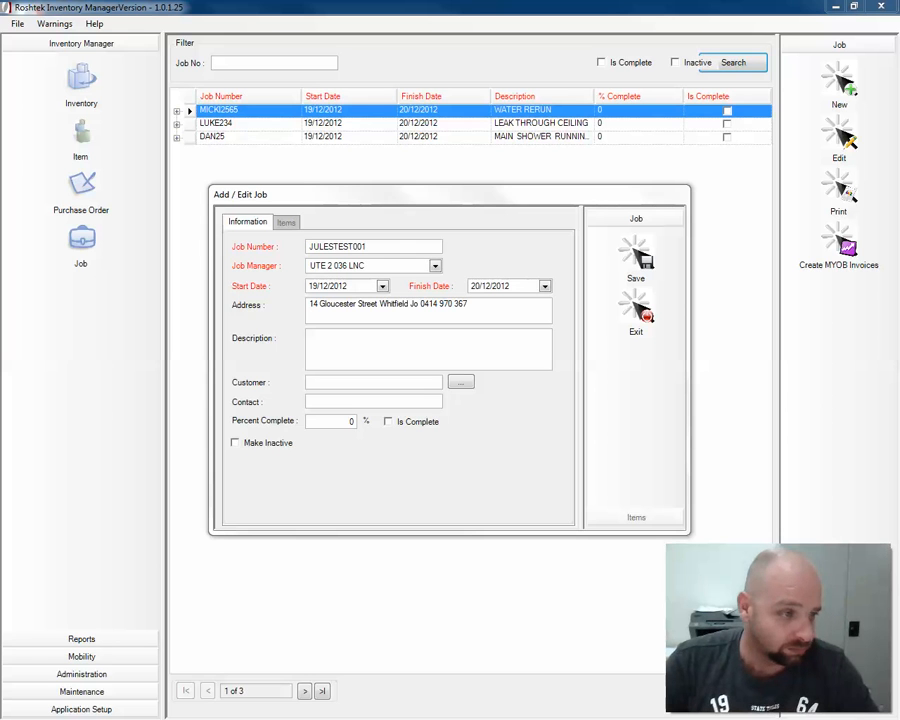
pyautogui.click(319, 336)
pyautogui.write('pipes having blockage')
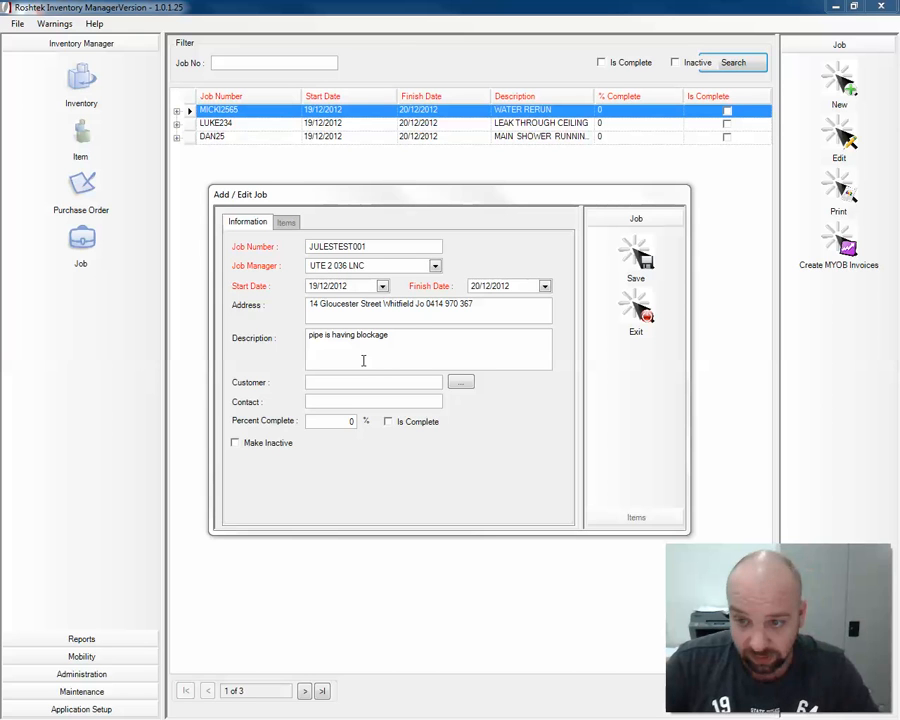
pyautogui.click(431, 339)
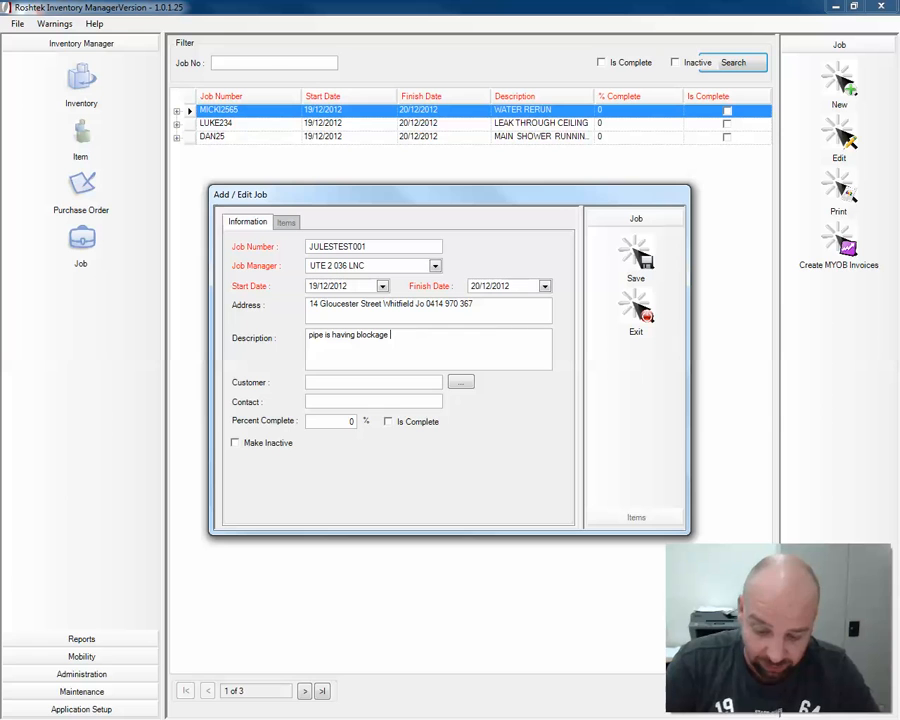
pyautogui.write('investigation with your camera in down pipe')
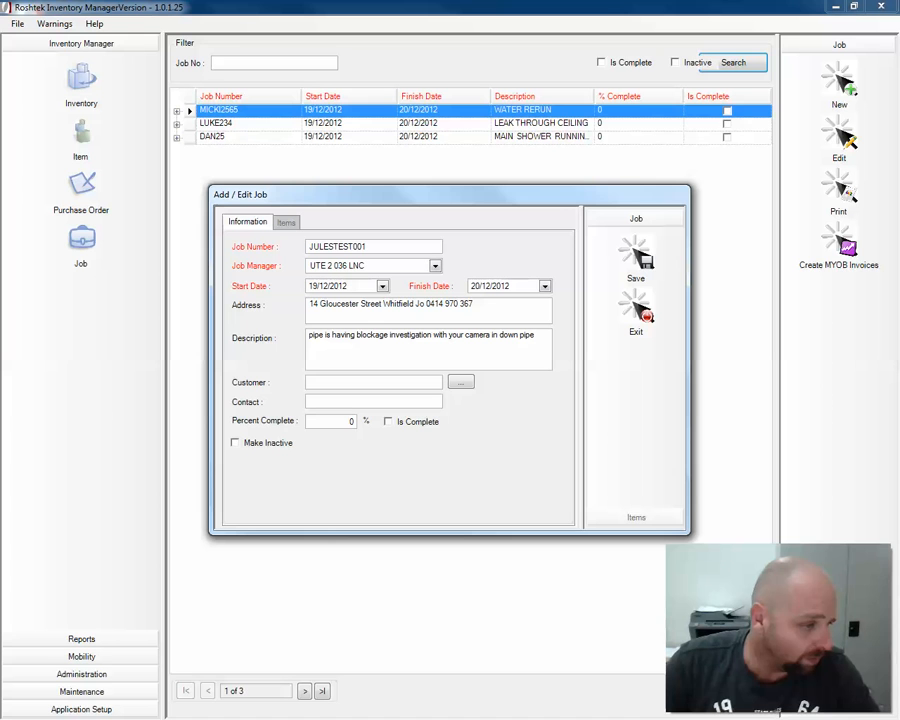
pyautogui.click(459, 384)
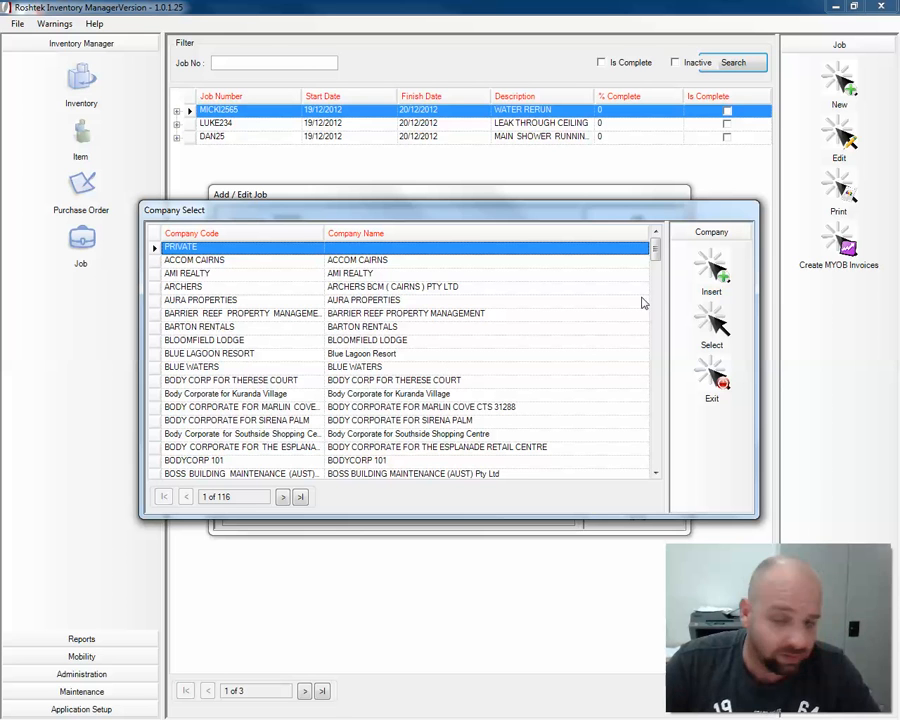
# - Pick AMI REALTY from the Company Select list as the job's customer
pyautogui.moveTo(655, 255); pyautogui.dragTo(654, 378)
pyautogui.scroll(2, 250, 340)
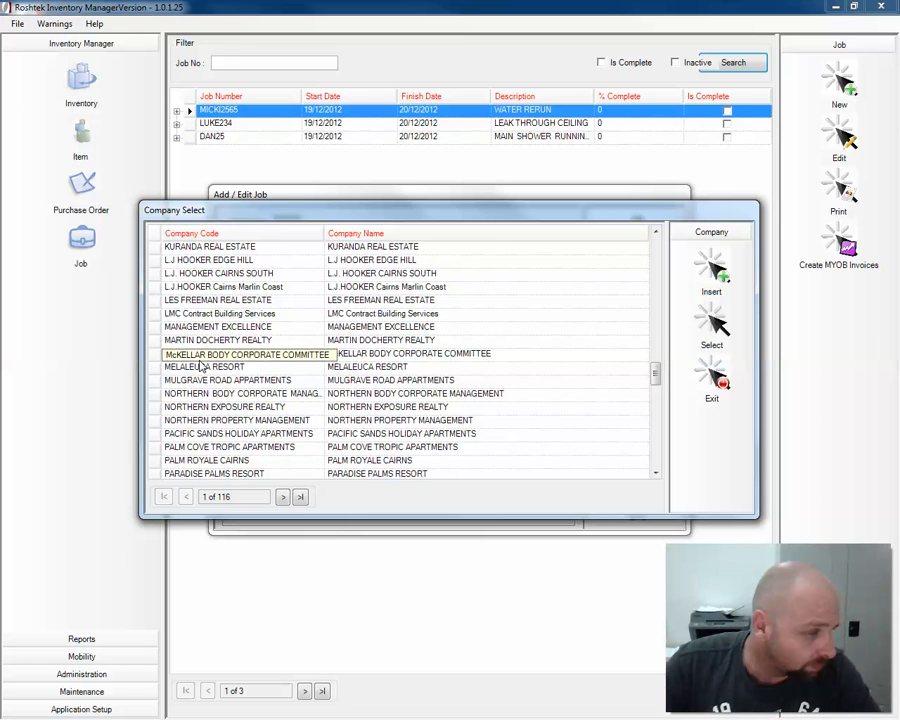
pyautogui.moveTo(655, 374); pyautogui.dragTo(654, 443)
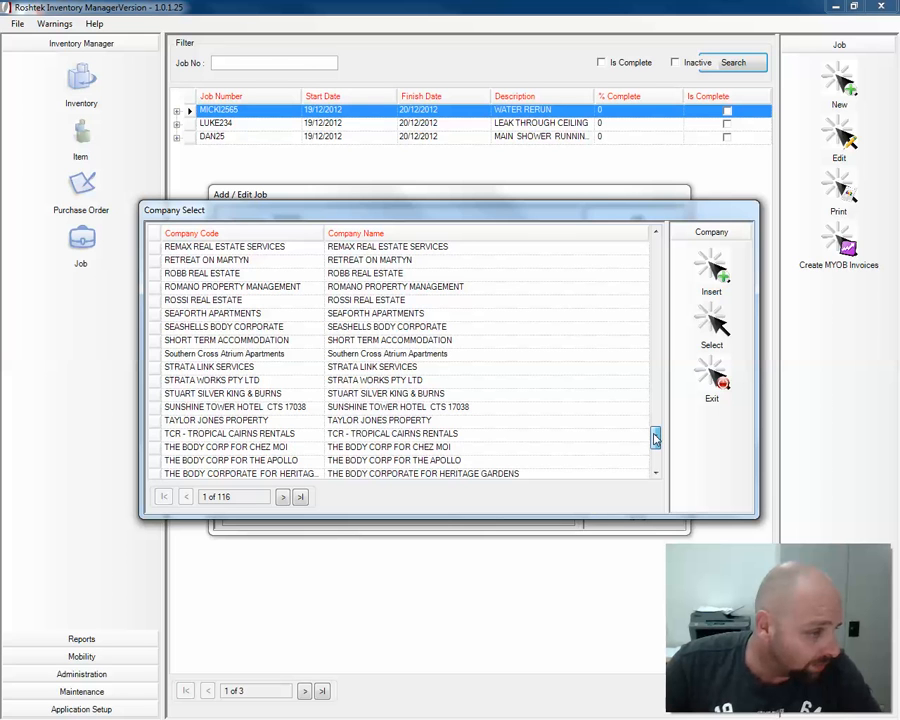
pyautogui.moveTo(655, 437); pyautogui.dragTo(657, 232)
pyautogui.click(640, 265)
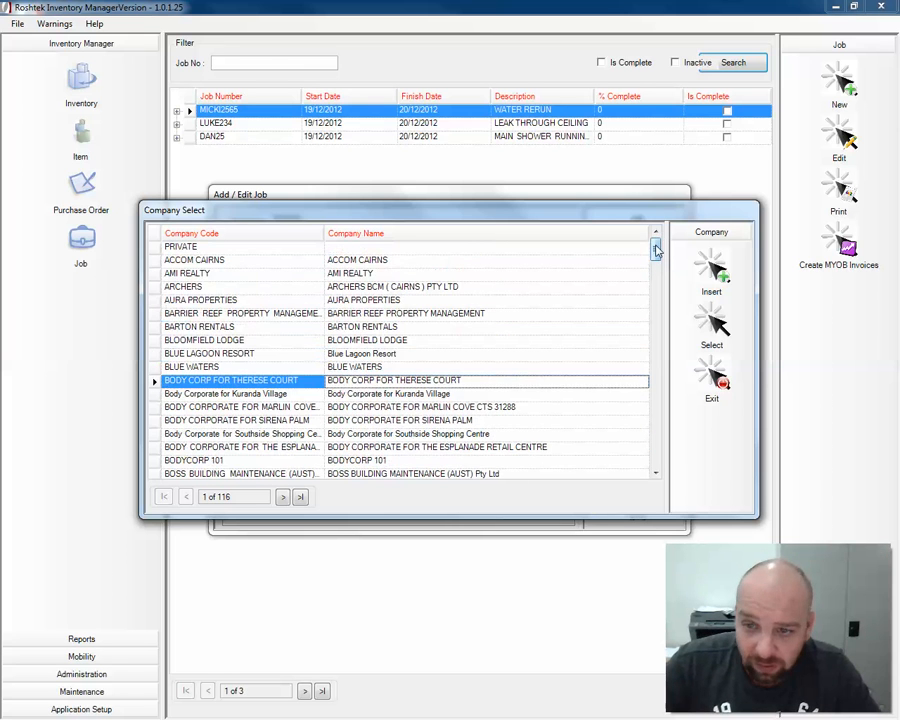
pyautogui.click(245, 273)
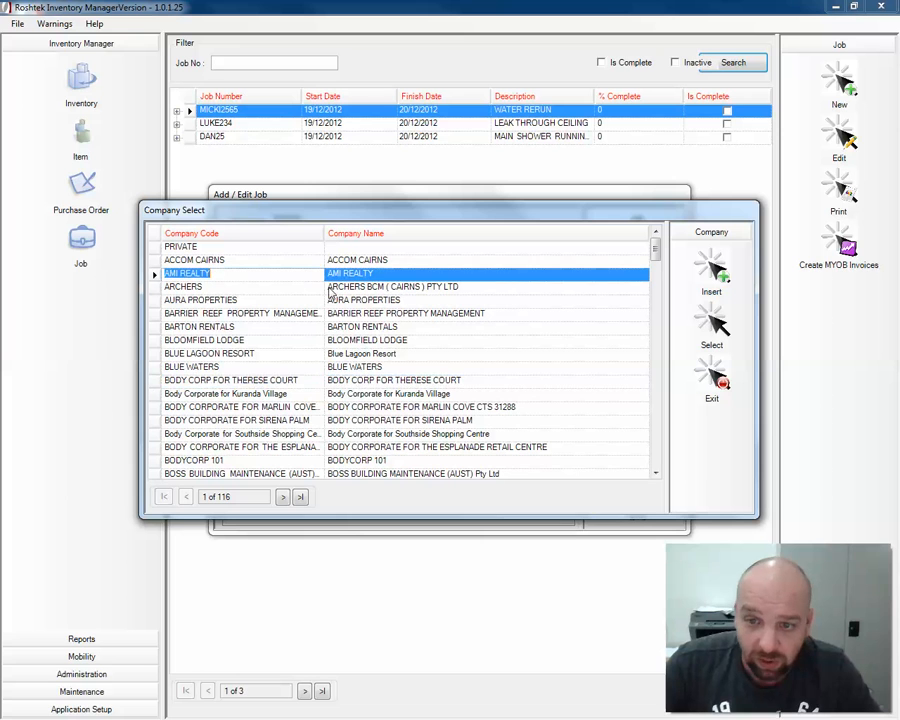
pyautogui.click(713, 325)
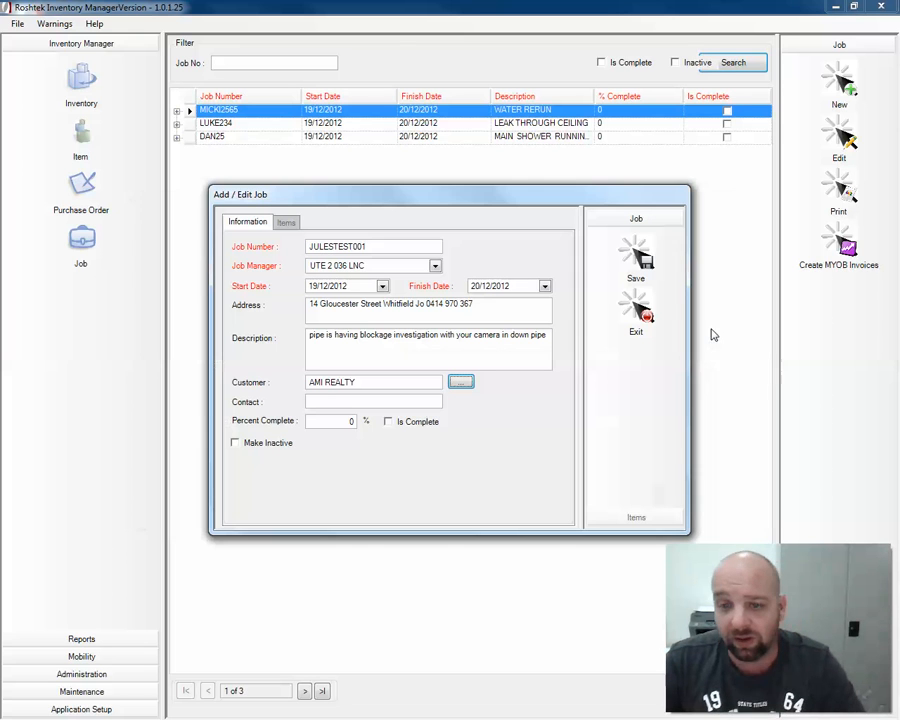
pyautogui.click(412, 404)
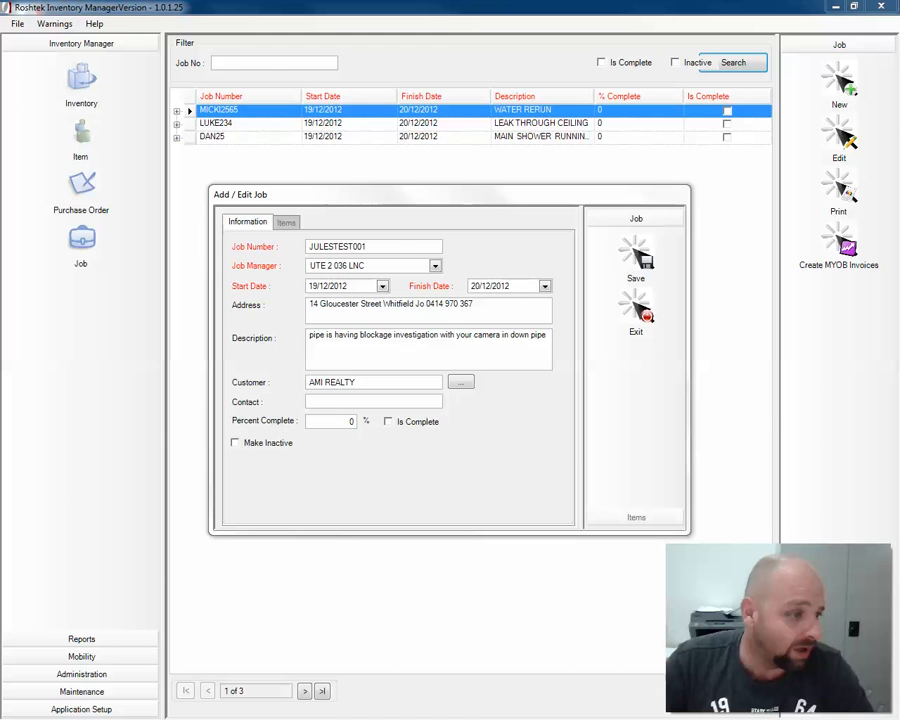
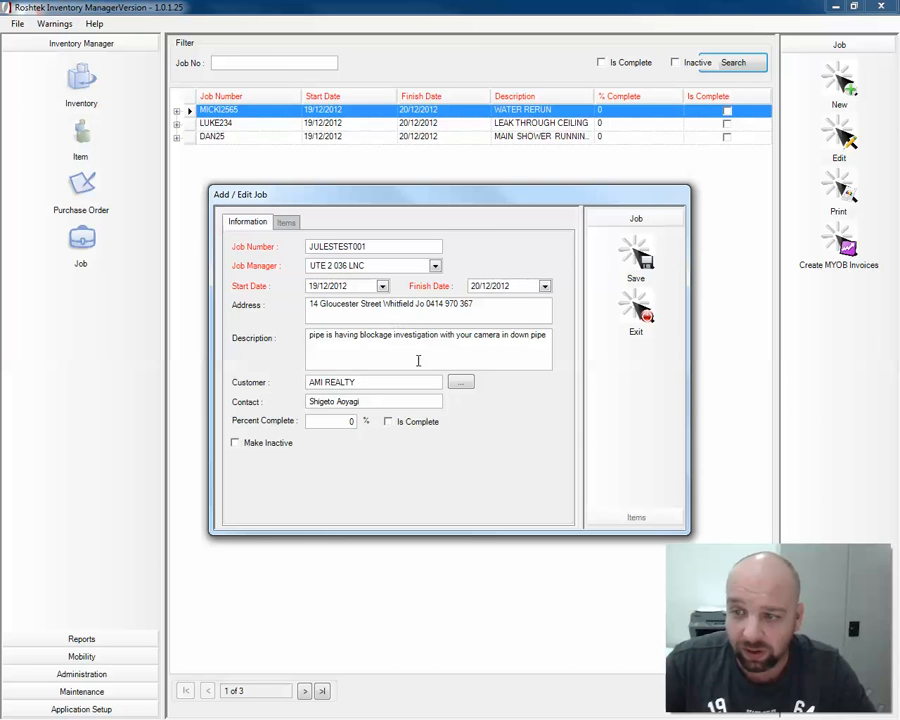
# - Paste the landlord's name as job contact, then save job JULESTEST001 and close the form
pyautogui.click(634, 264)
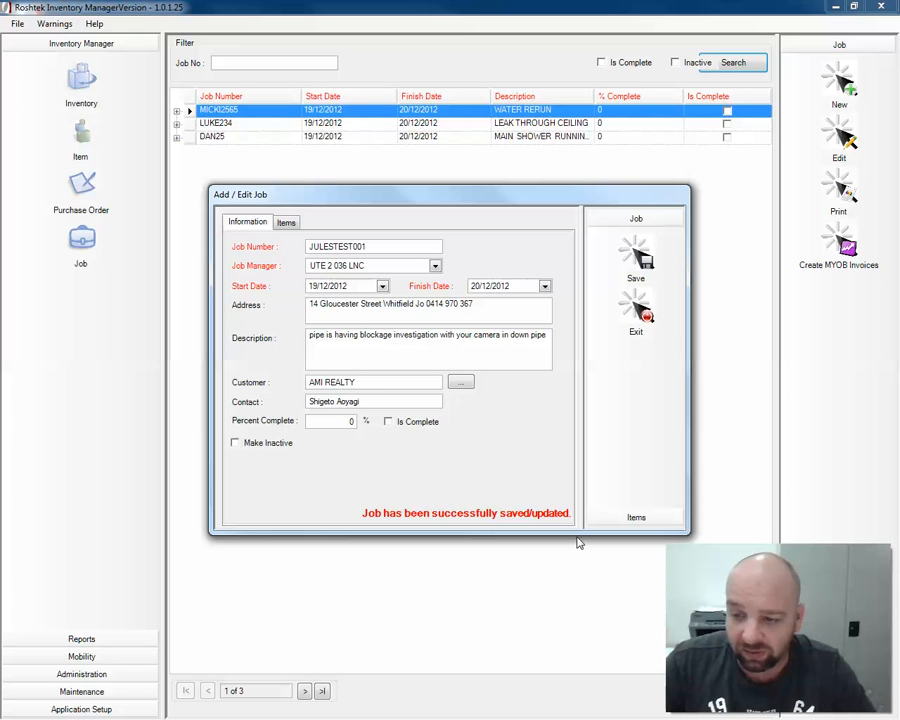
pyautogui.click(636, 305)
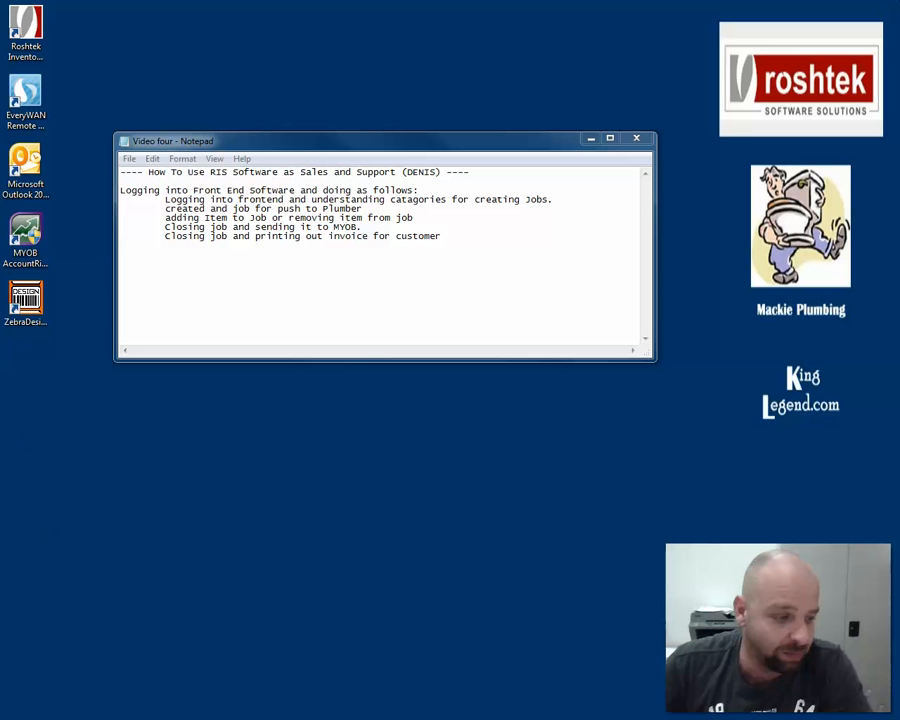
# - Log the handheld off and back on with its user name and password
pyautogui.hotkey('alt', 'Tab')
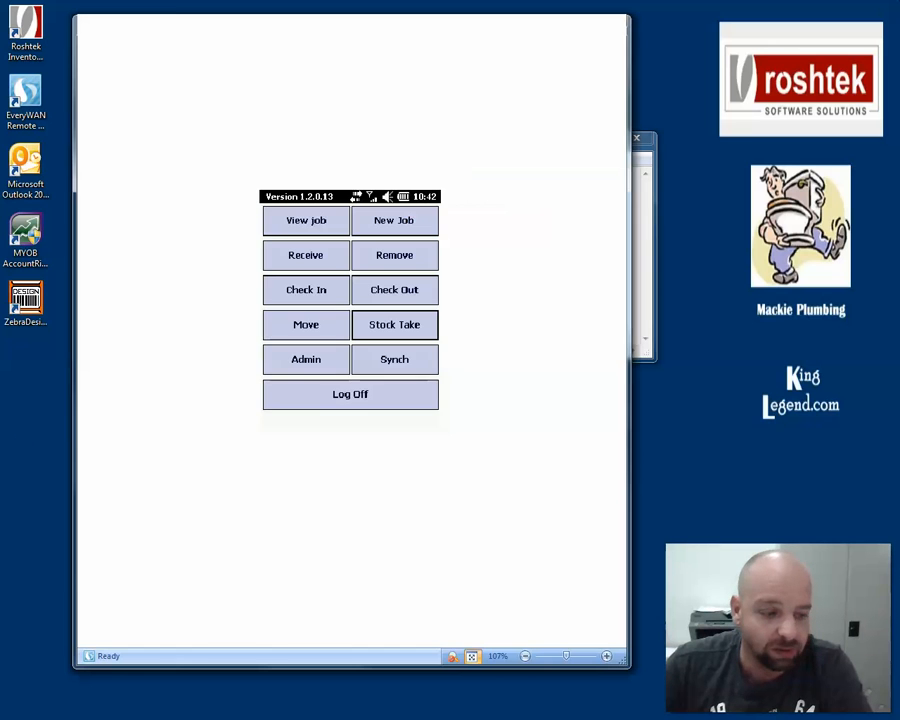
pyautogui.click(372, 395)
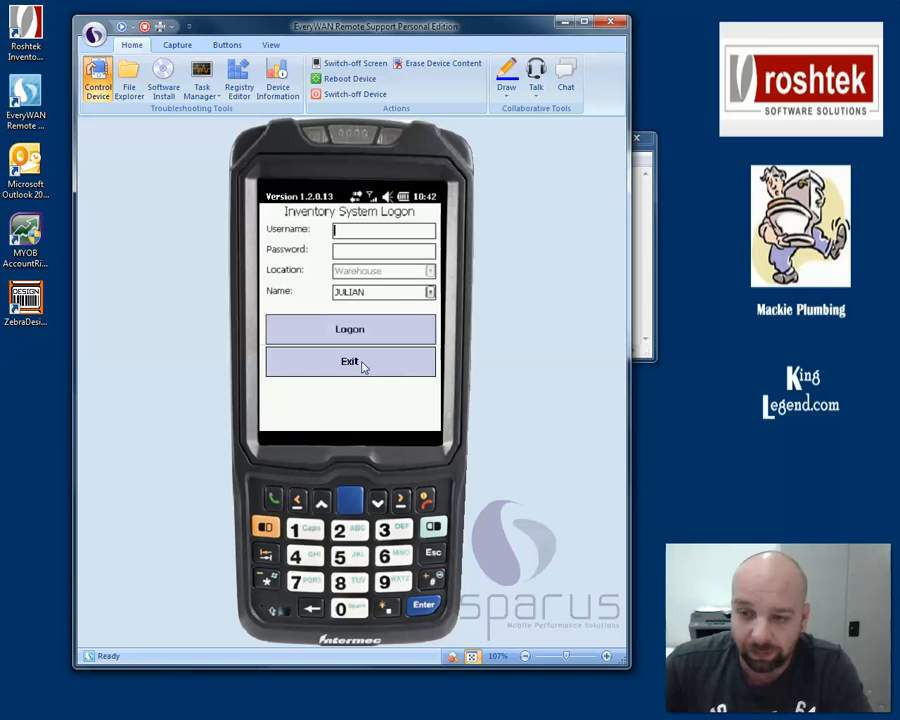
pyautogui.write('1')
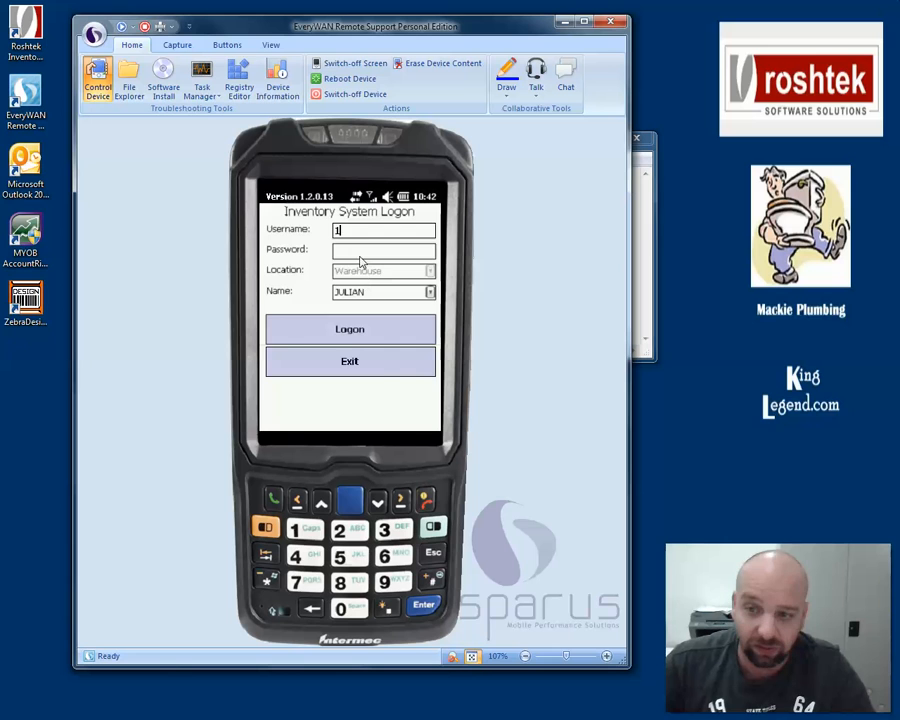
pyautogui.click(361, 255)
pyautogui.write('1')
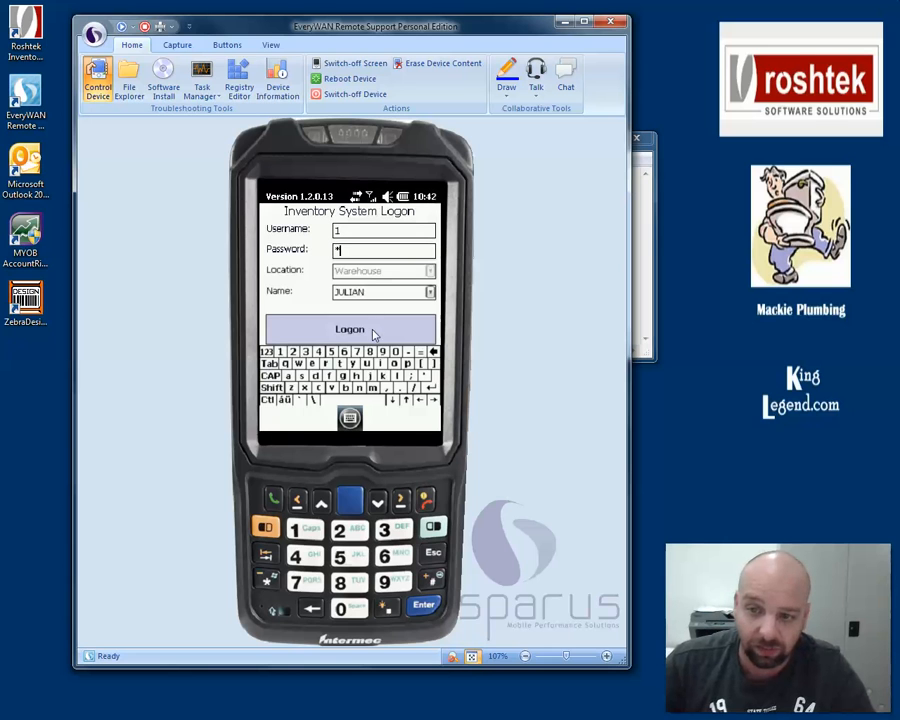
pyautogui.click(373, 333)
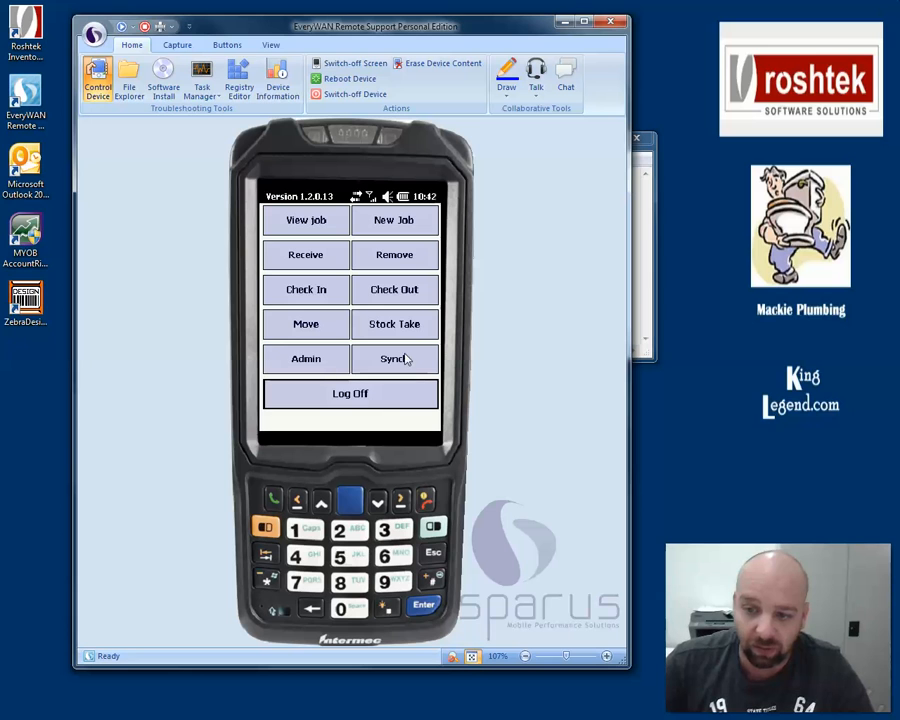
# - Download server data for location Ute 002 and return to the RIS main menu
pyautogui.click(407, 360)
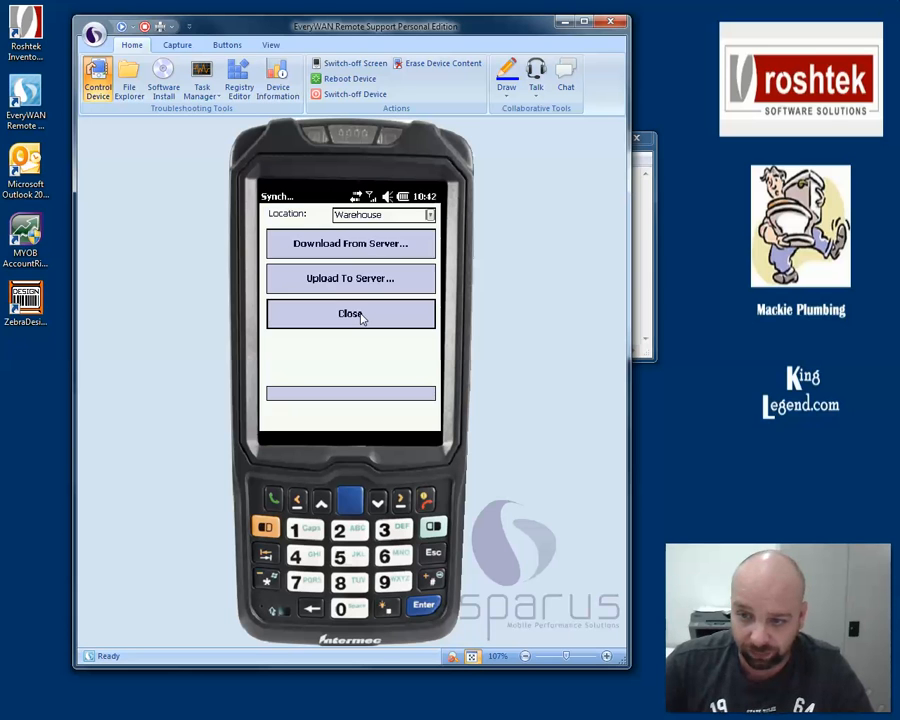
pyautogui.click(431, 217)
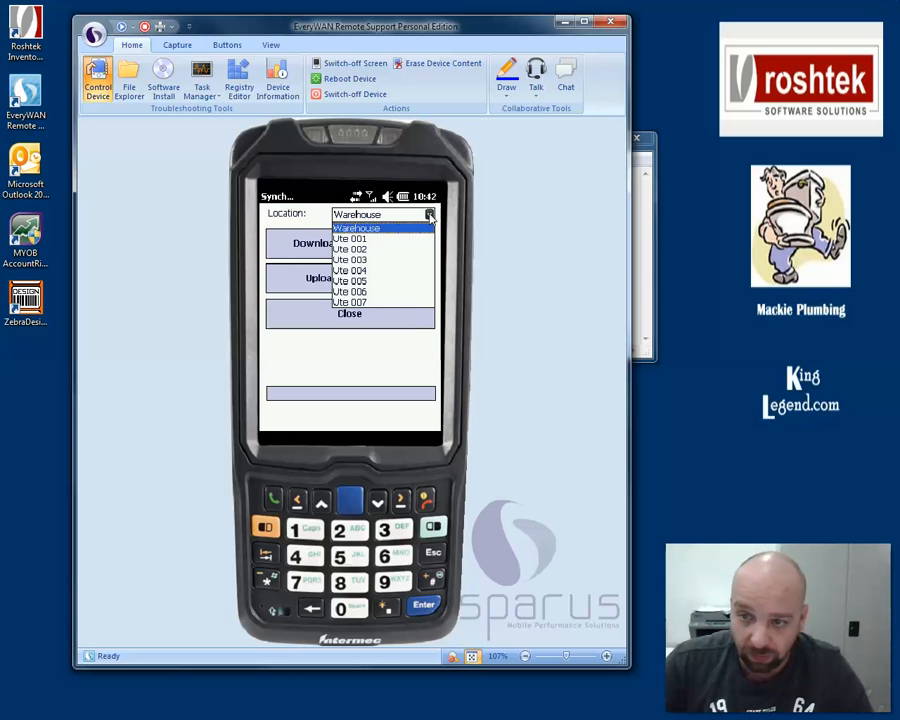
pyautogui.click(358, 249)
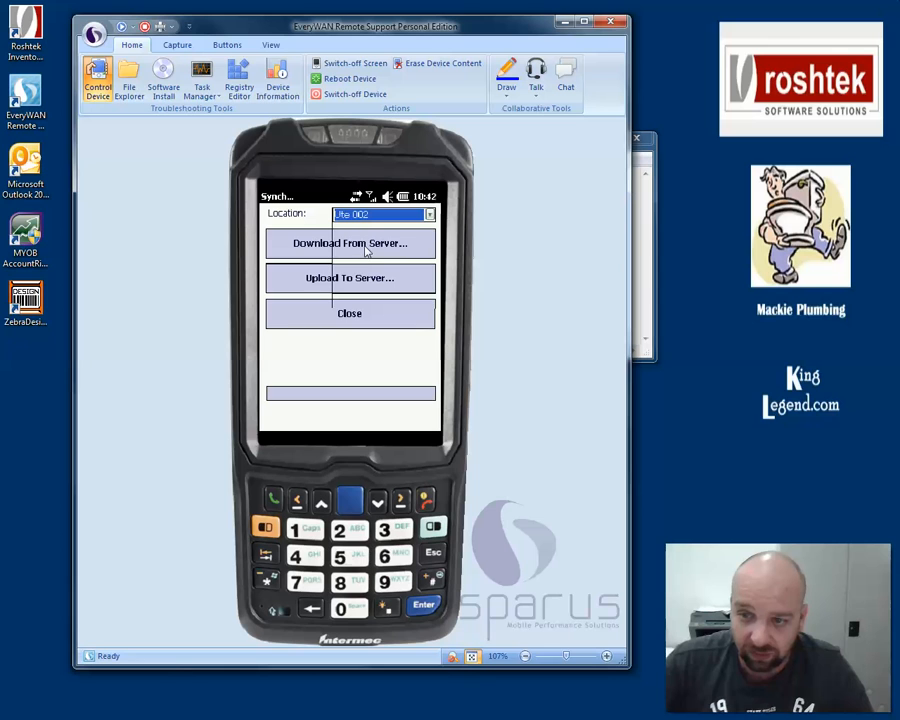
pyautogui.click(367, 251)
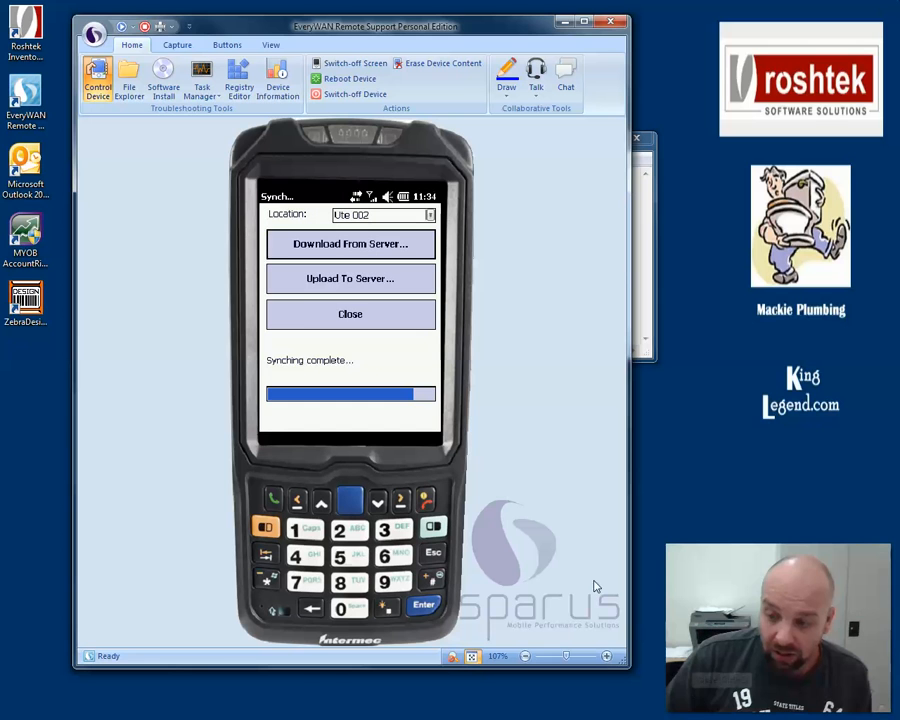
pyautogui.click(371, 318)
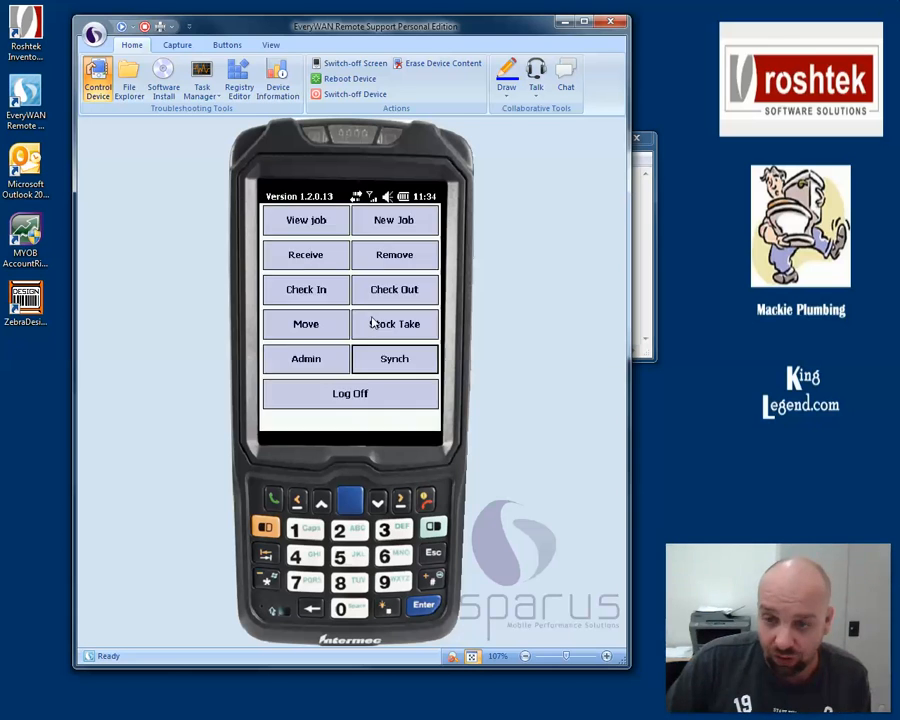
# - Log the handheld off, attempt a logon, and dismiss the failed-logon error
pyautogui.click(351, 394)
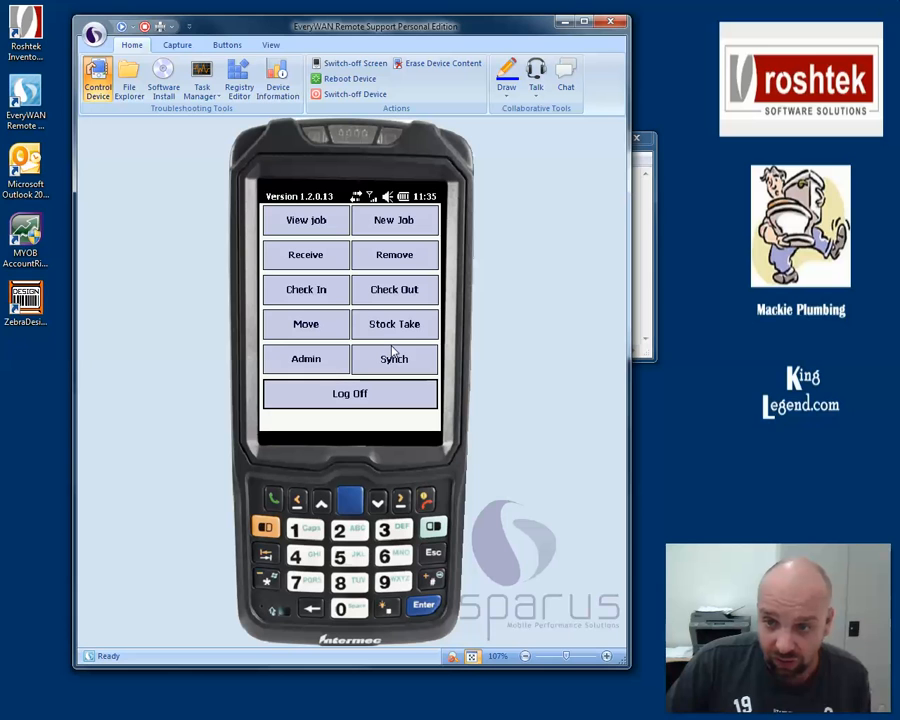
pyautogui.click(366, 395)
pyautogui.write('n')
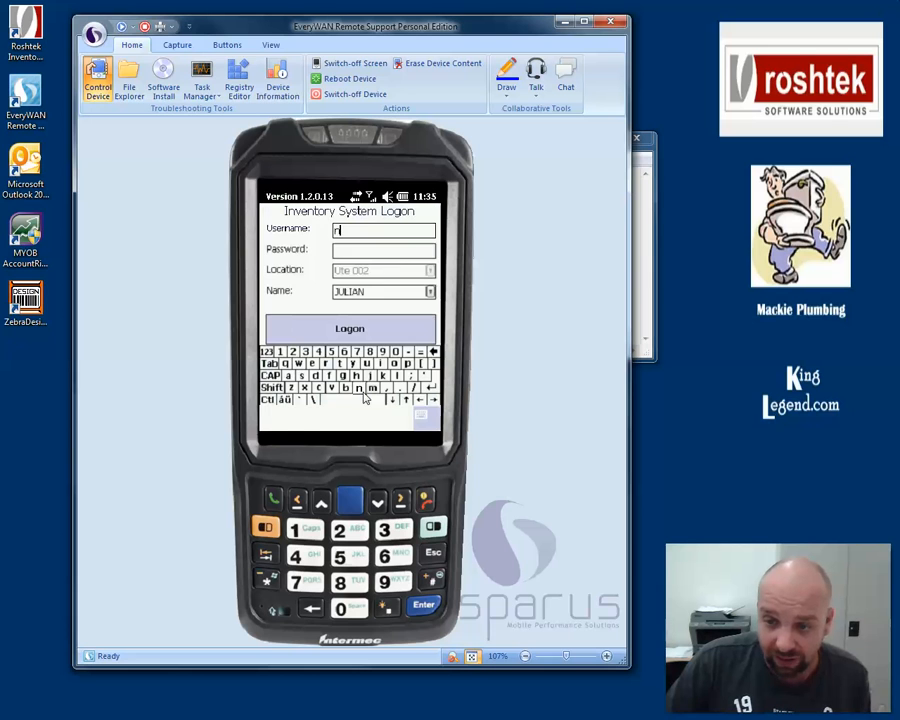
pyautogui.click(410, 327)
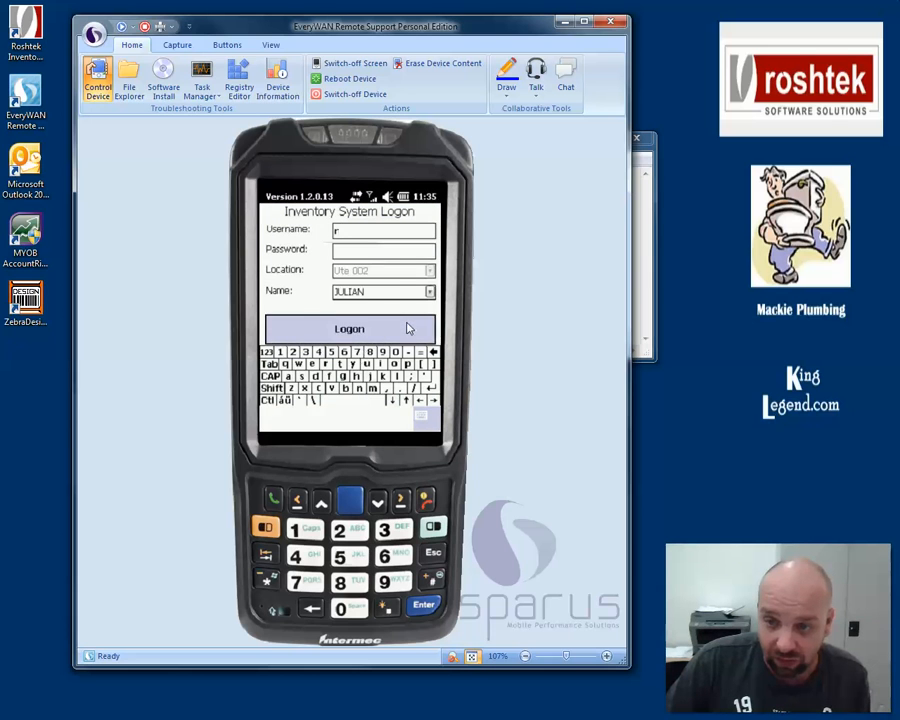
pyautogui.click(402, 277)
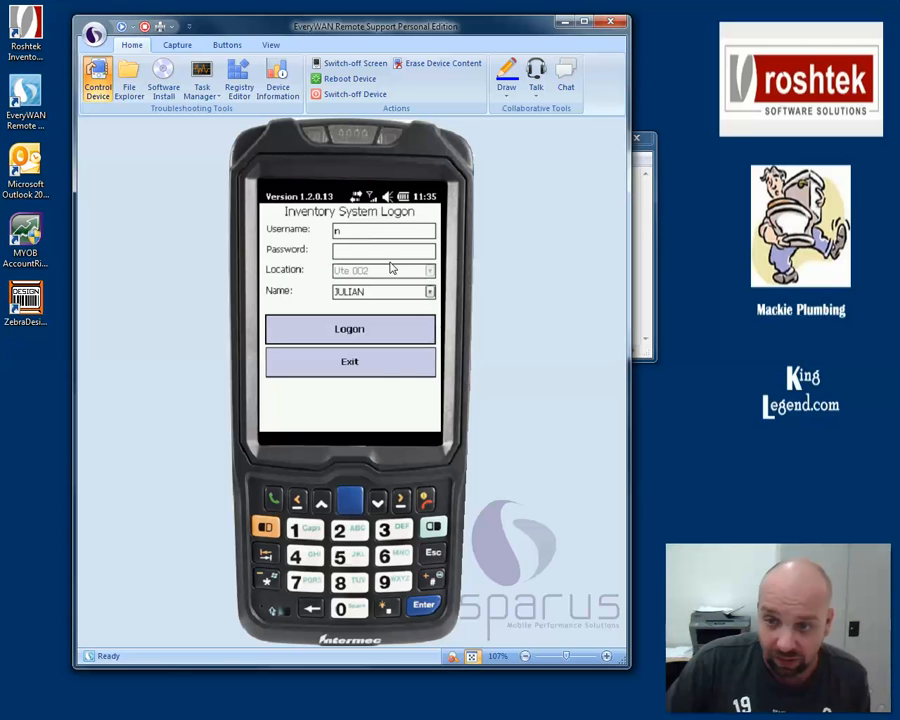
# - Correct the mistyped username, re-enter the password, and log on again
pyautogui.click(355, 240)
pyautogui.press('BackSpace')
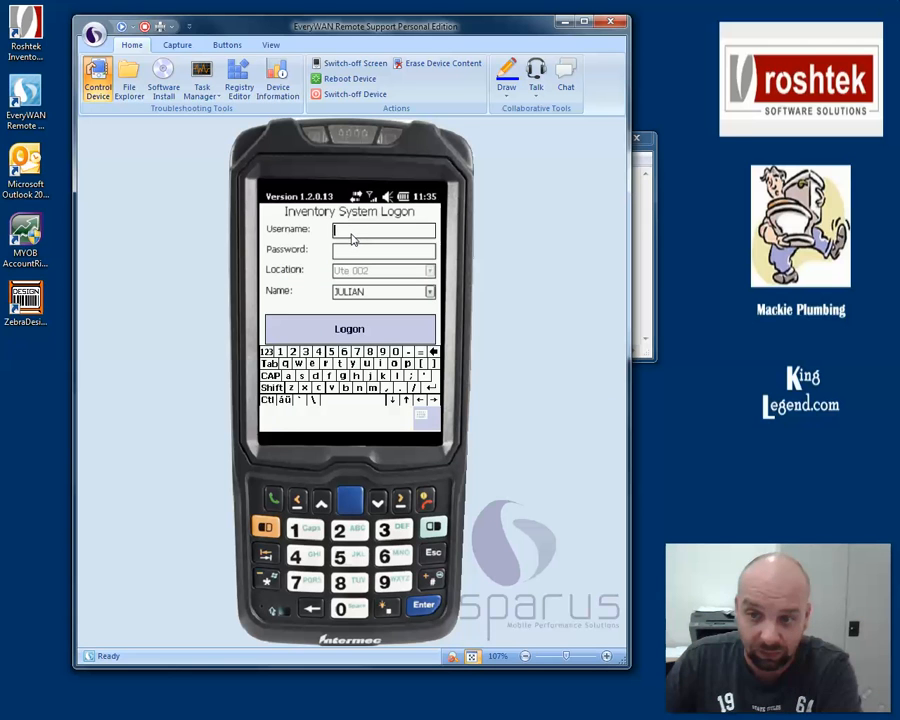
pyautogui.write('1')
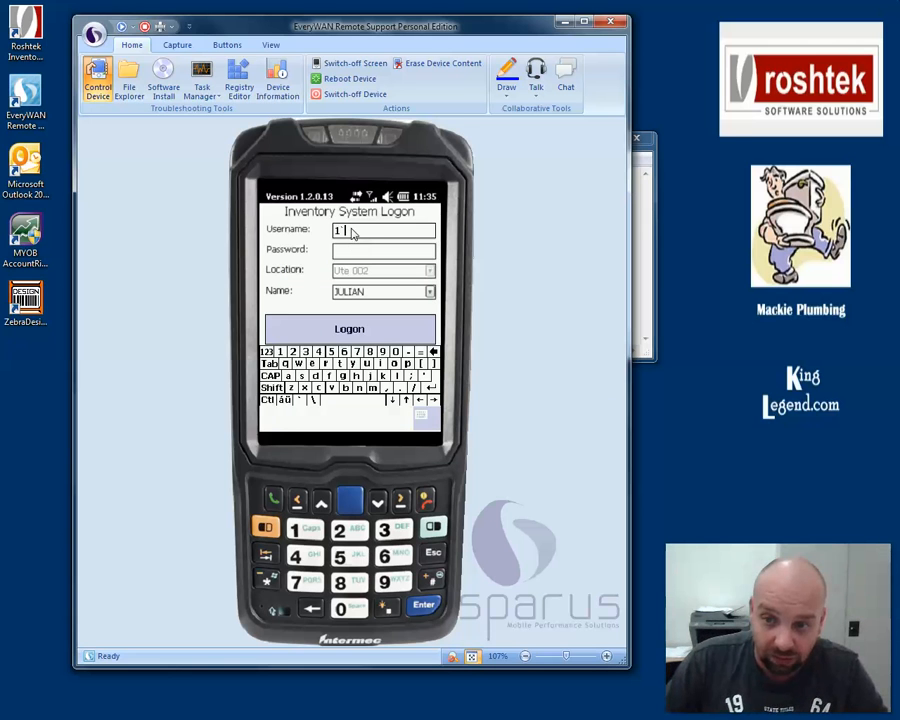
pyautogui.moveTo(350, 232); pyautogui.dragTo(328, 232)
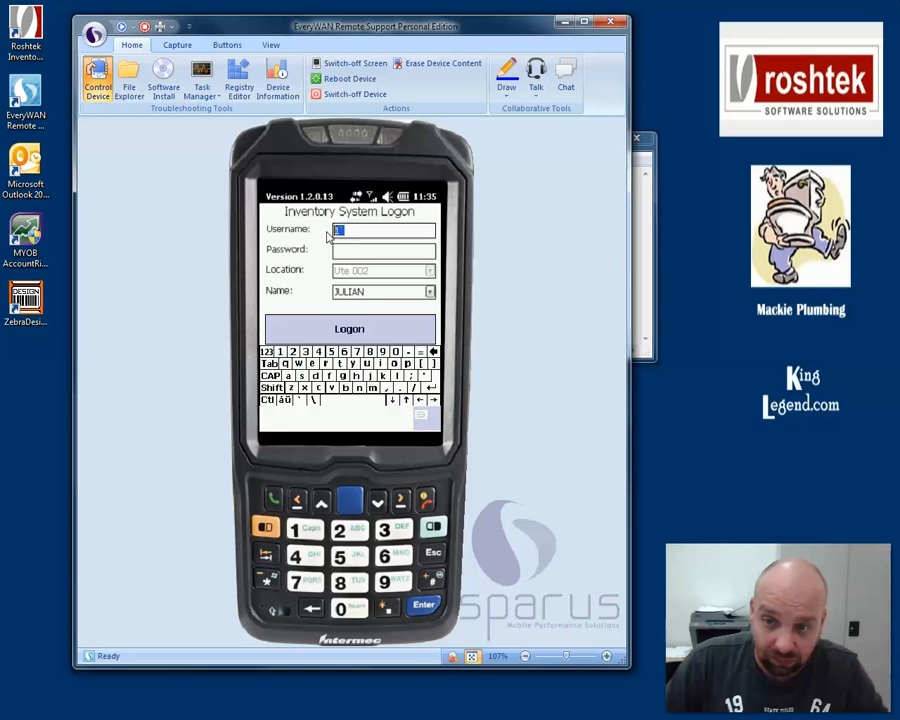
pyautogui.click(347, 252)
pyautogui.write('1')
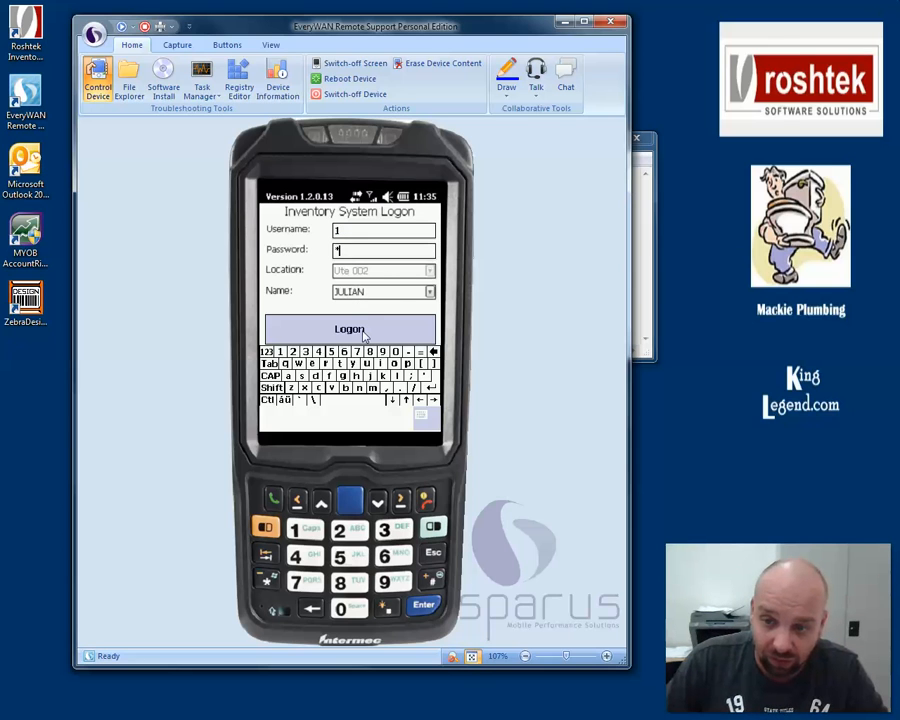
pyautogui.click(363, 332)
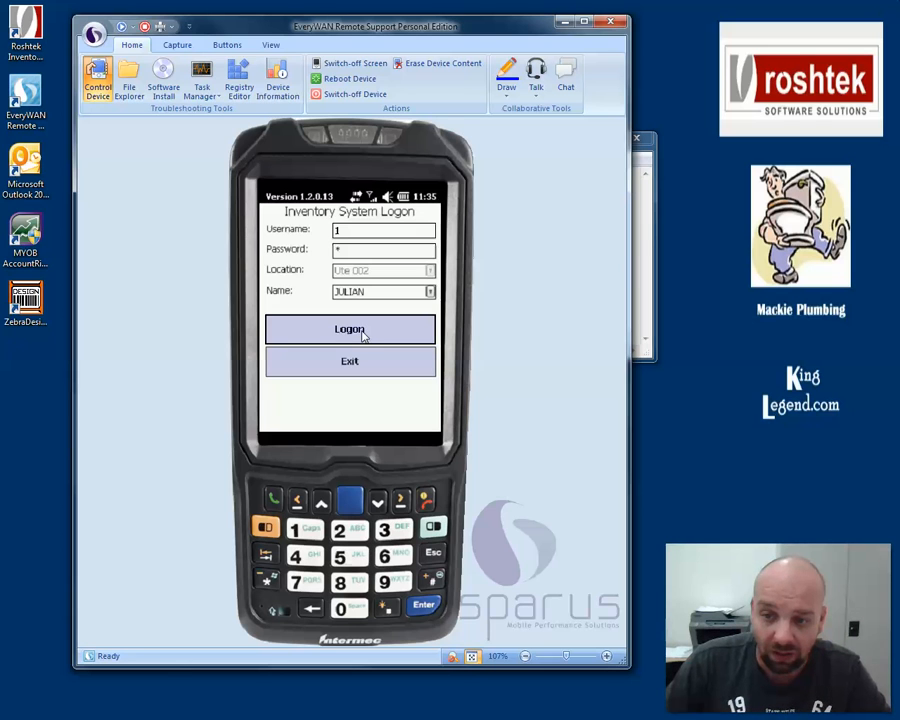
# - List jobs on the handheld, widening the Job No column and row to show JULESTEST001
pyautogui.click(305, 224)
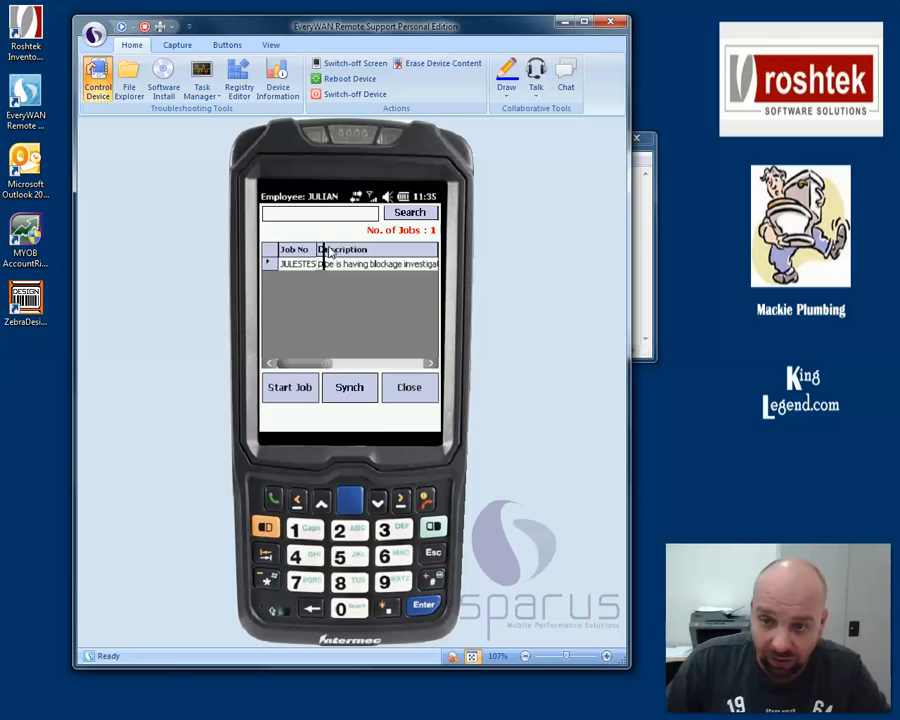
pyautogui.moveTo(318, 253); pyautogui.dragTo(342, 255)
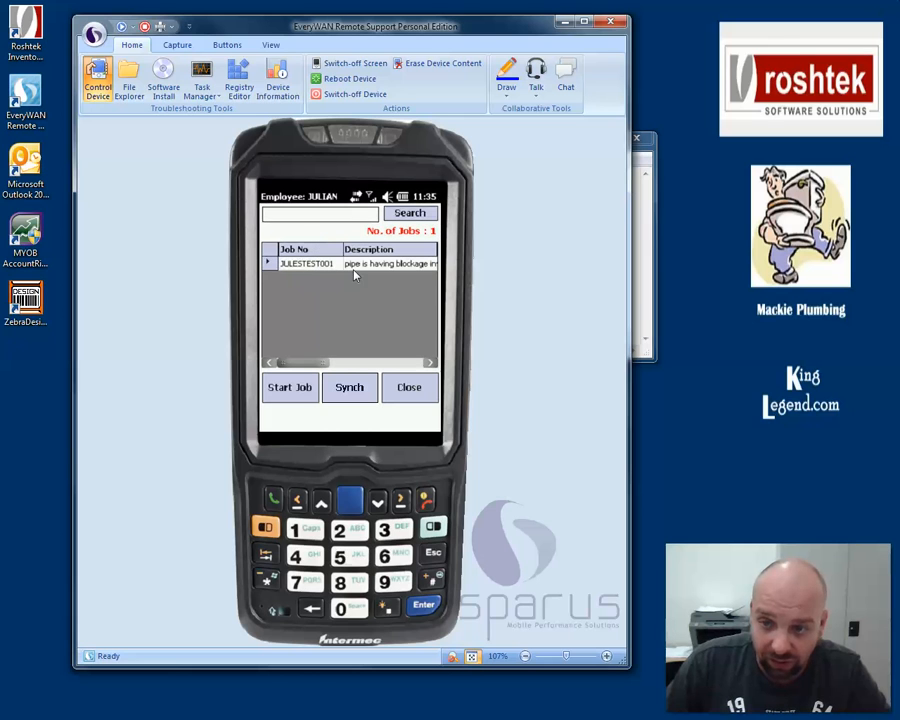
pyautogui.moveTo(272, 270); pyautogui.dragTo(273, 295)
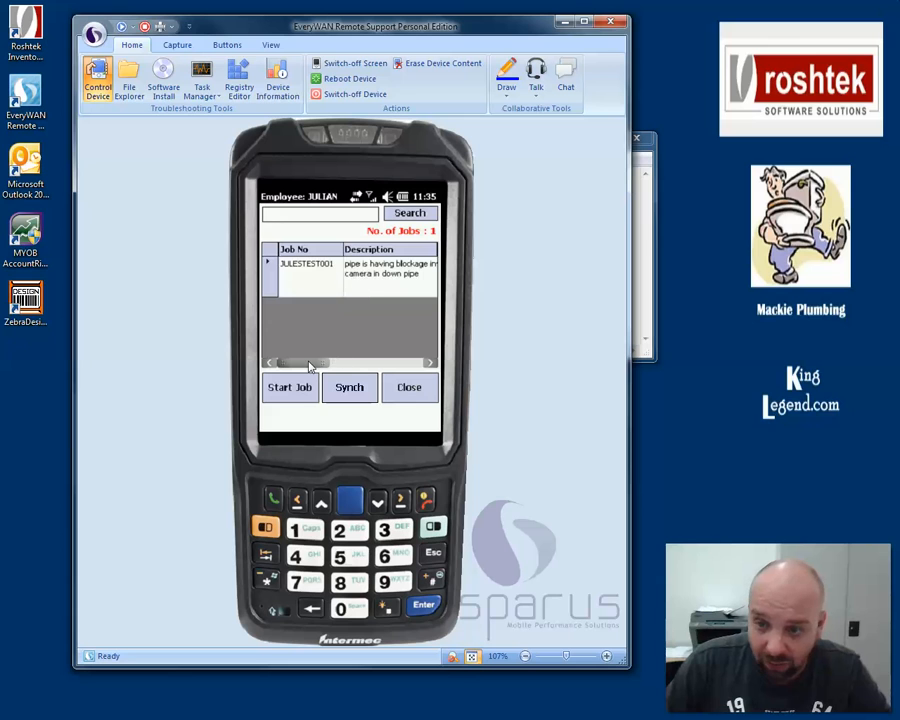
pyautogui.moveTo(310, 364); pyautogui.dragTo(408, 368)
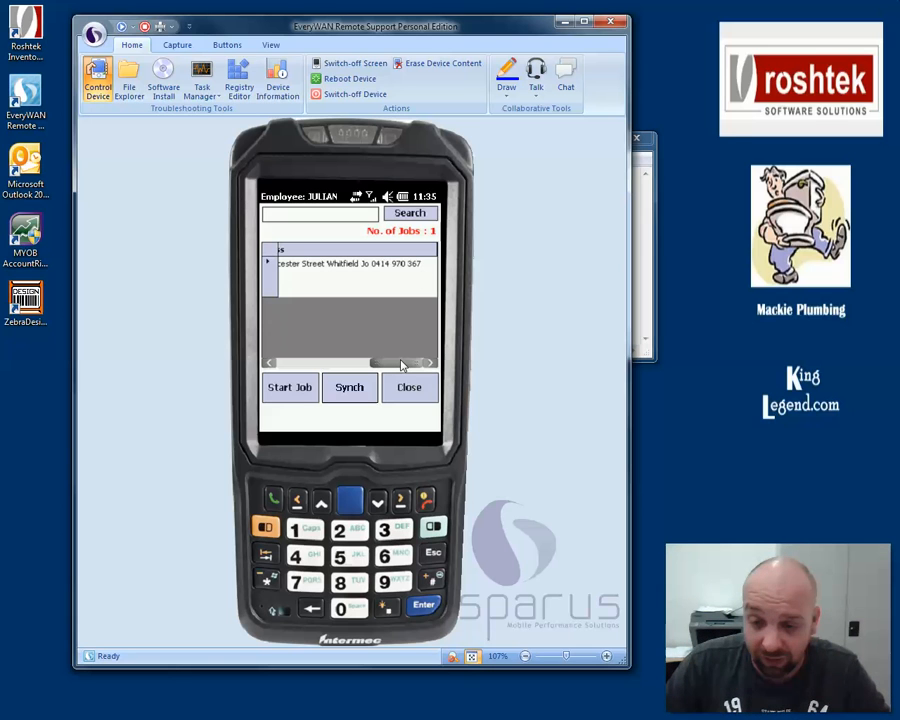
pyautogui.moveTo(384, 366); pyautogui.dragTo(295, 368)
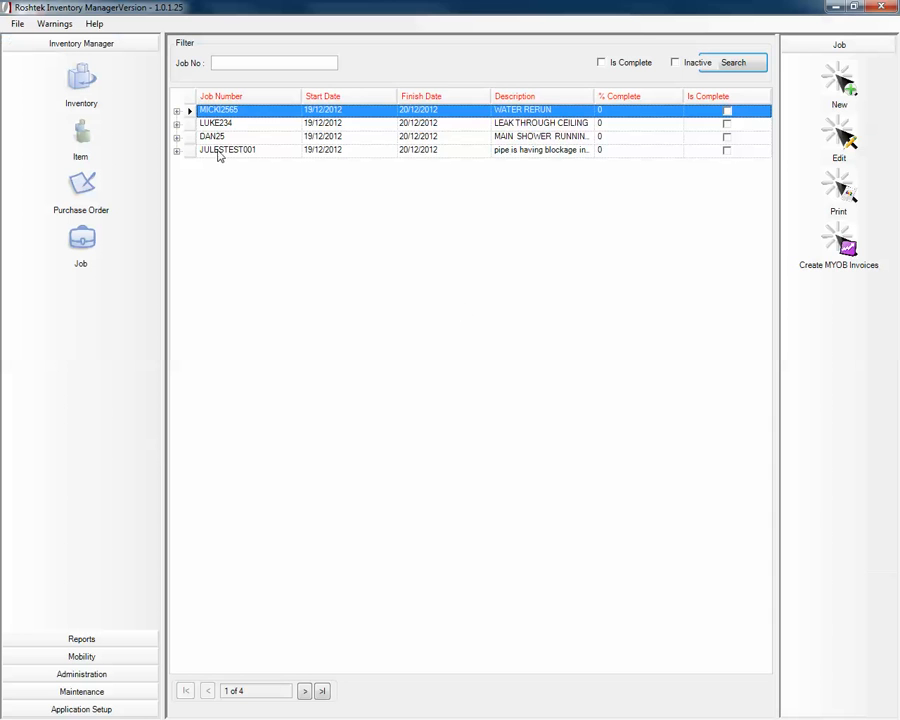
# - Save JULESTEST001's job details unchanged, exit the editor and reselect the JULESTEST001 row
pyautogui.click(222, 152)
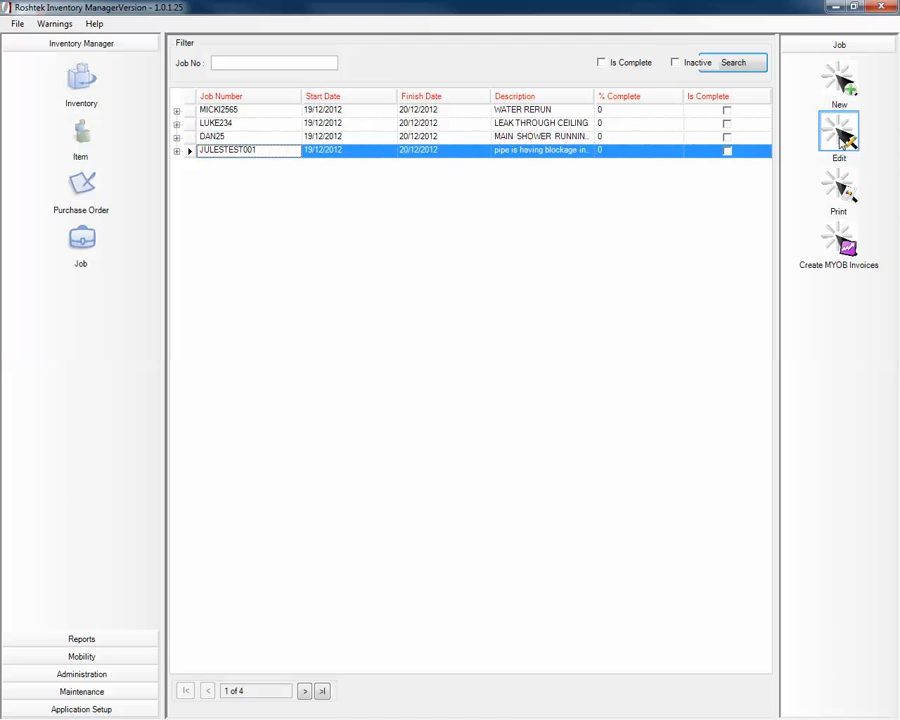
pyautogui.click(840, 138)
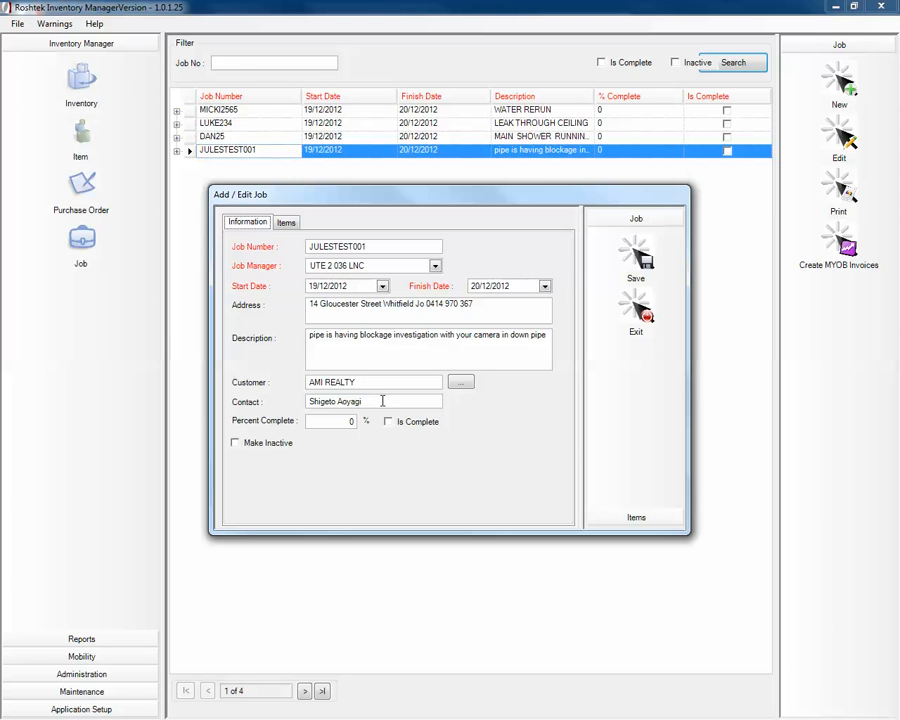
pyautogui.moveTo(363, 400); pyautogui.dragTo(291, 402)
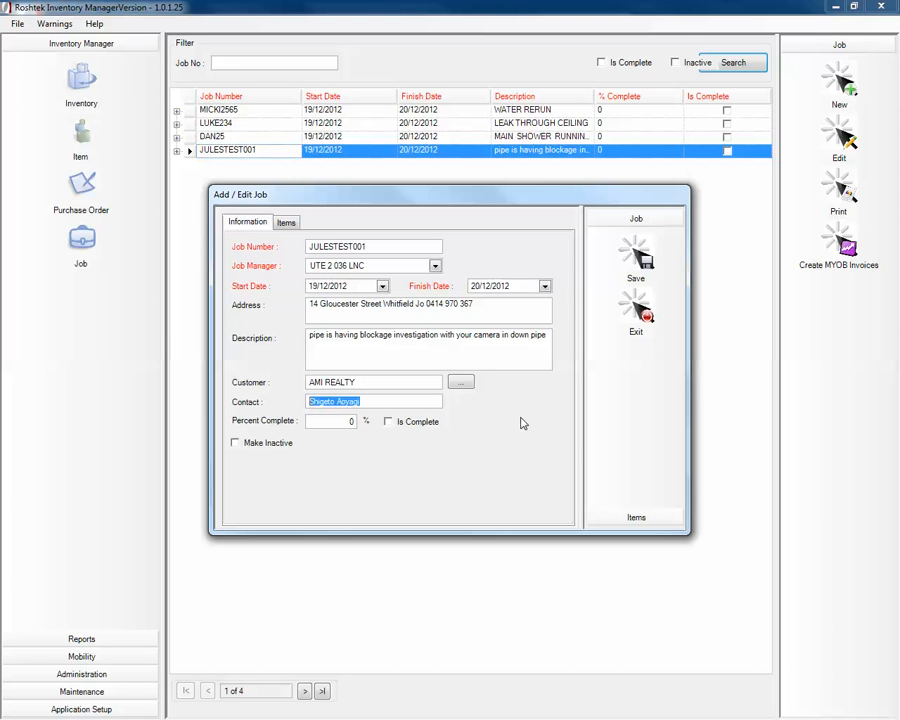
pyautogui.click(402, 399)
pyautogui.click(643, 259)
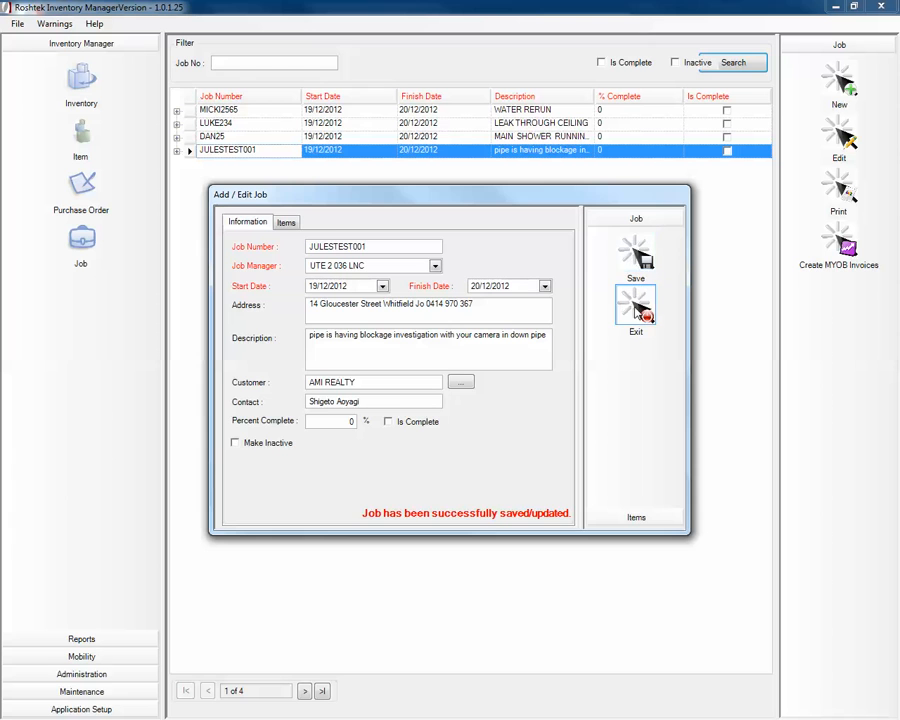
pyautogui.click(640, 310)
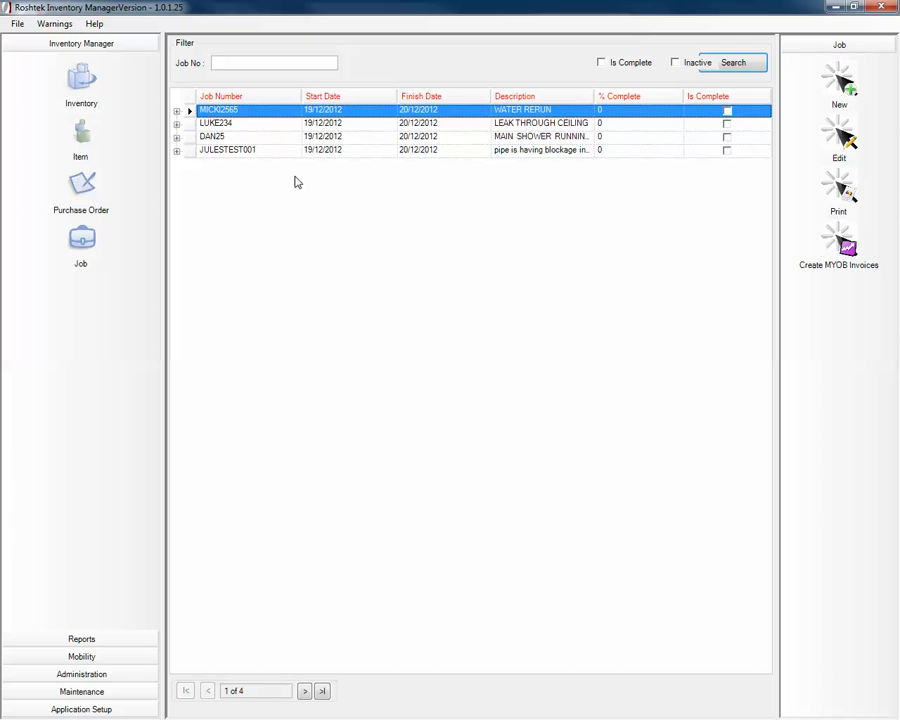
pyautogui.click(229, 153)
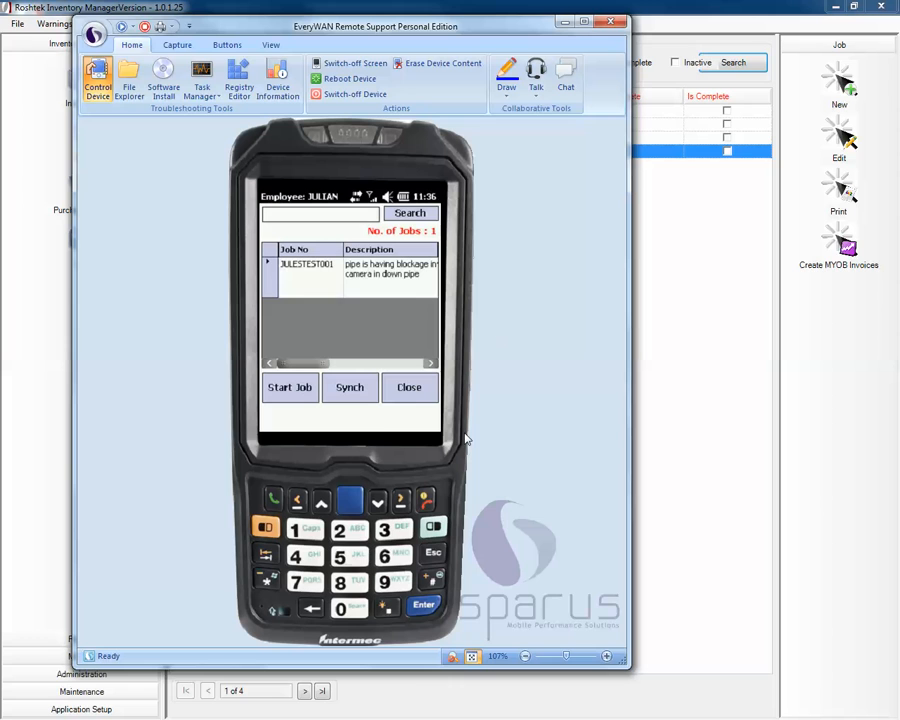
# - Select JULESTEST001 in the handheld's job list and start the job
pyautogui.click(298, 278)
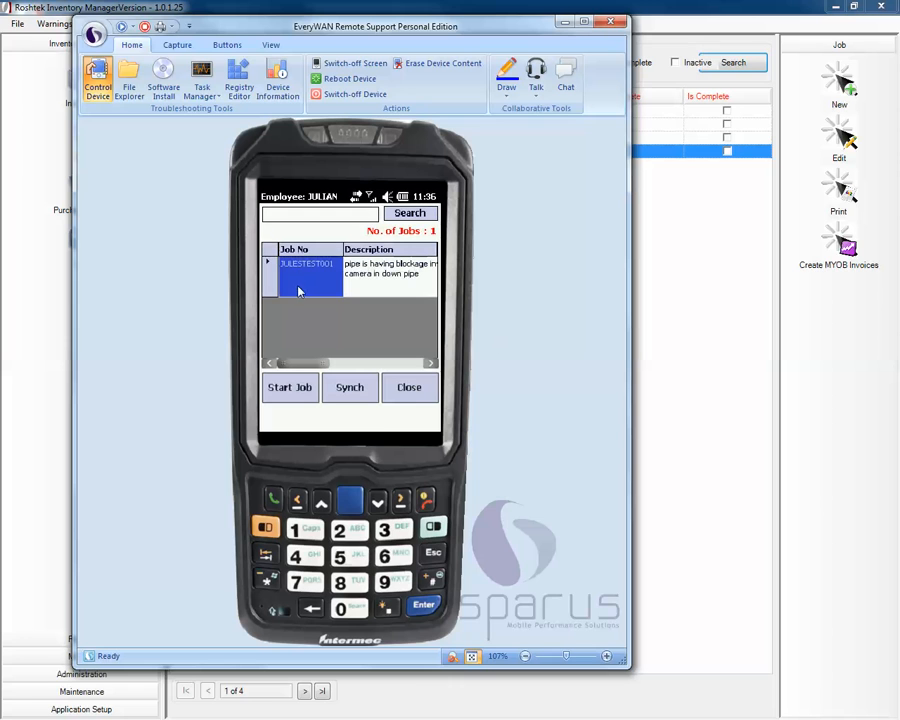
pyautogui.click(295, 389)
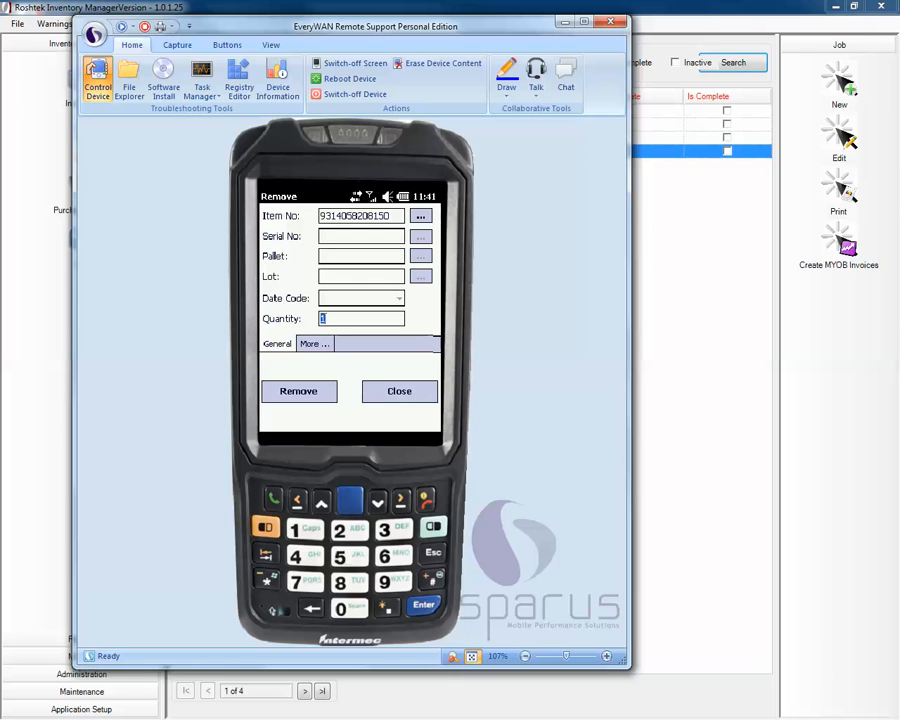
pyautogui.click(310, 398)
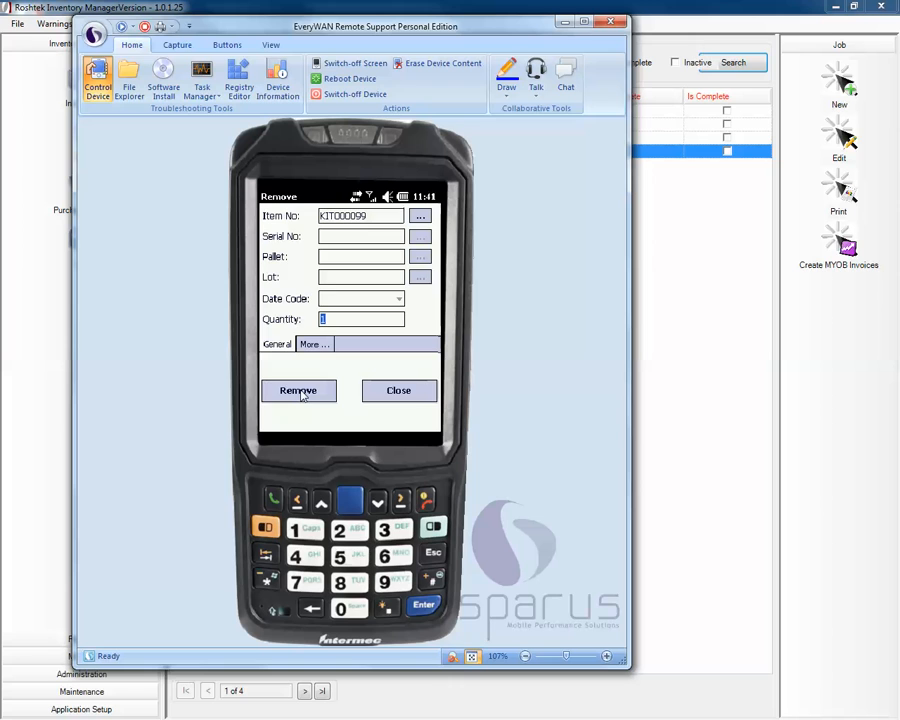
pyautogui.click(300, 392)
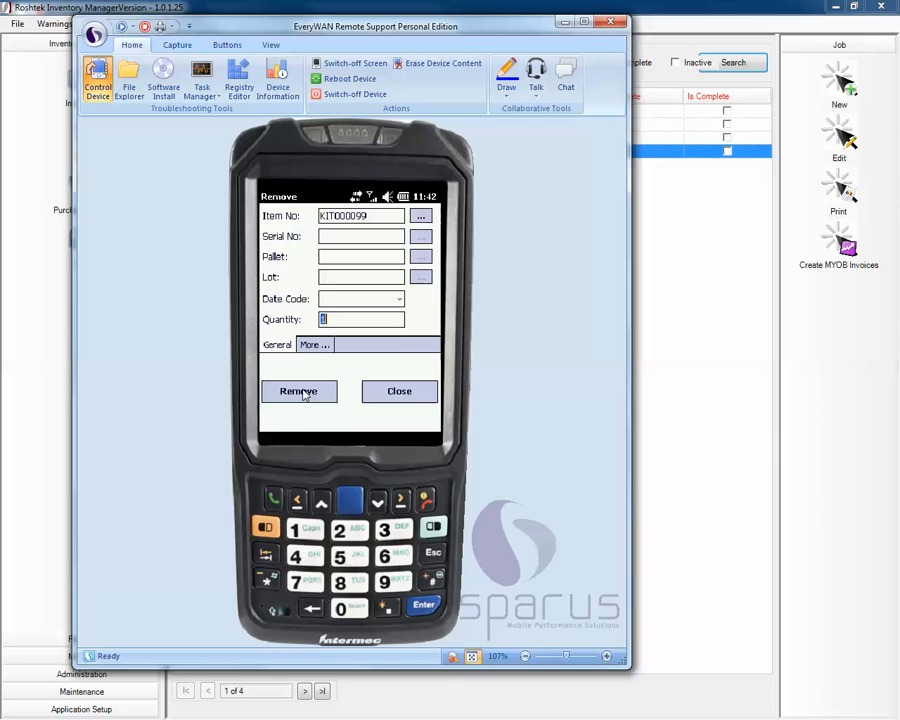
pyautogui.click(304, 392)
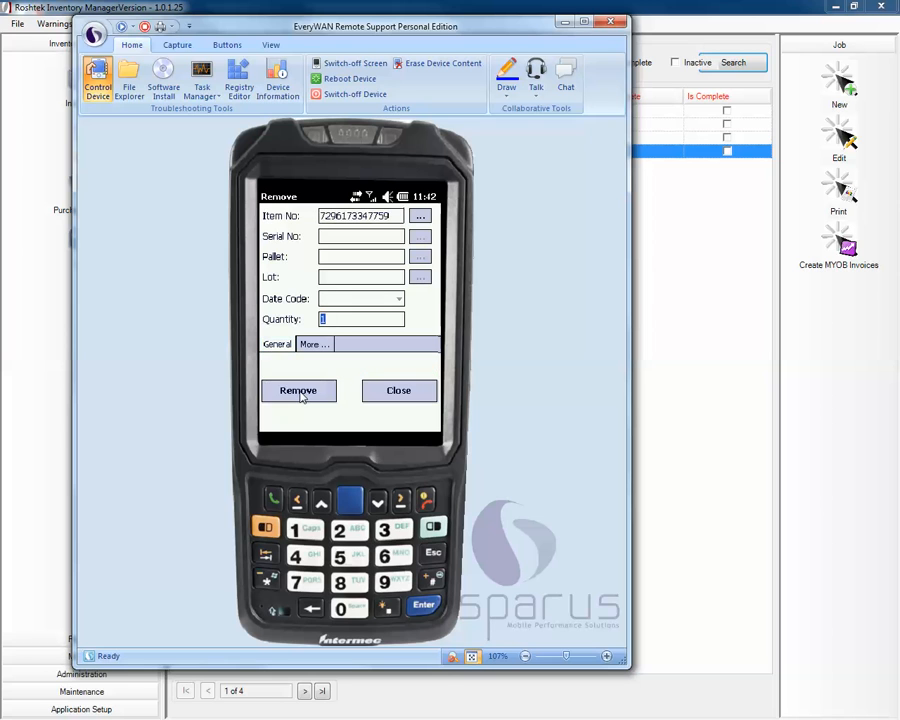
pyautogui.click(297, 395)
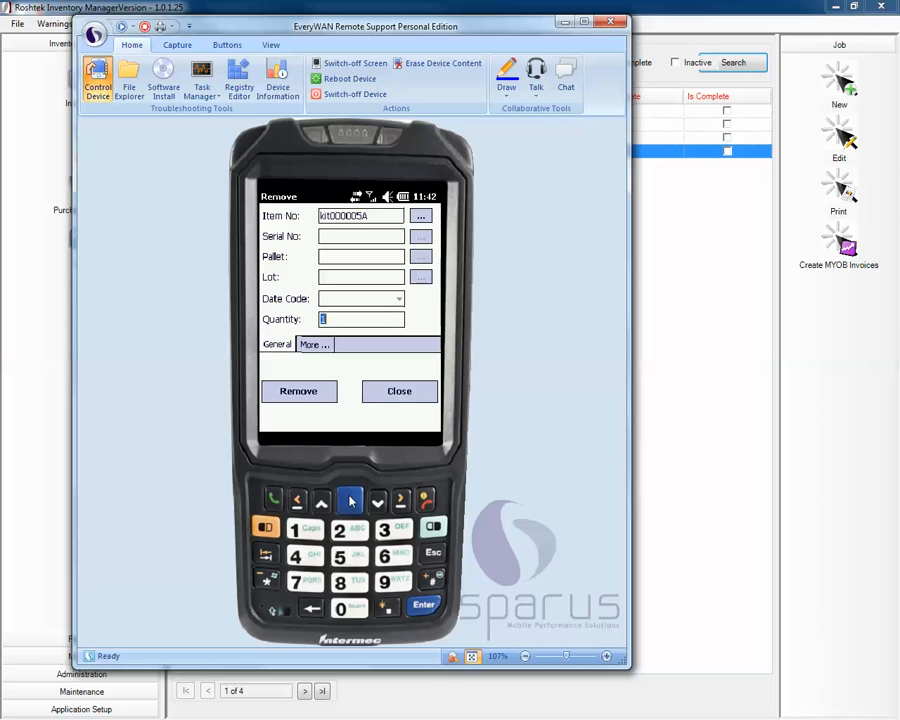
# - Submit quantity-1 removals on the handheld for kit000005A, kit000011A and LAB000011
pyautogui.click(298, 392)
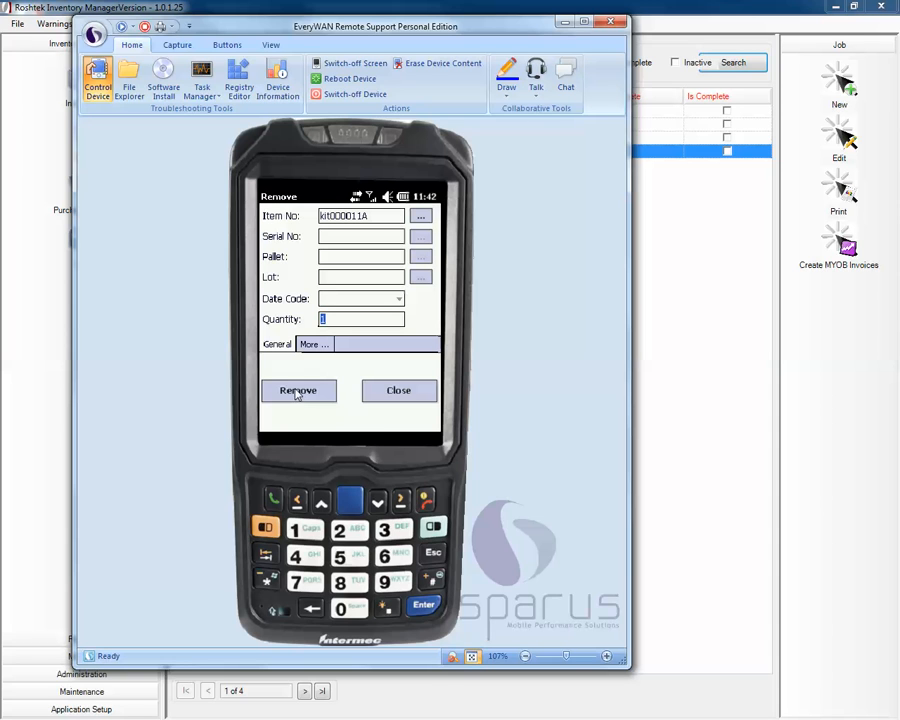
pyautogui.click(303, 394)
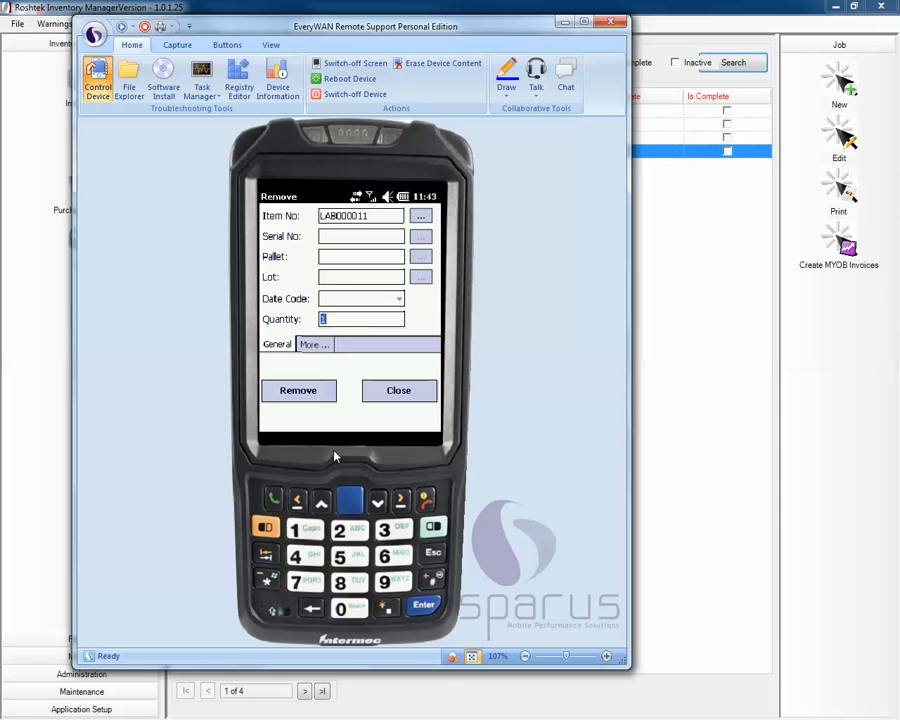
pyautogui.click(311, 396)
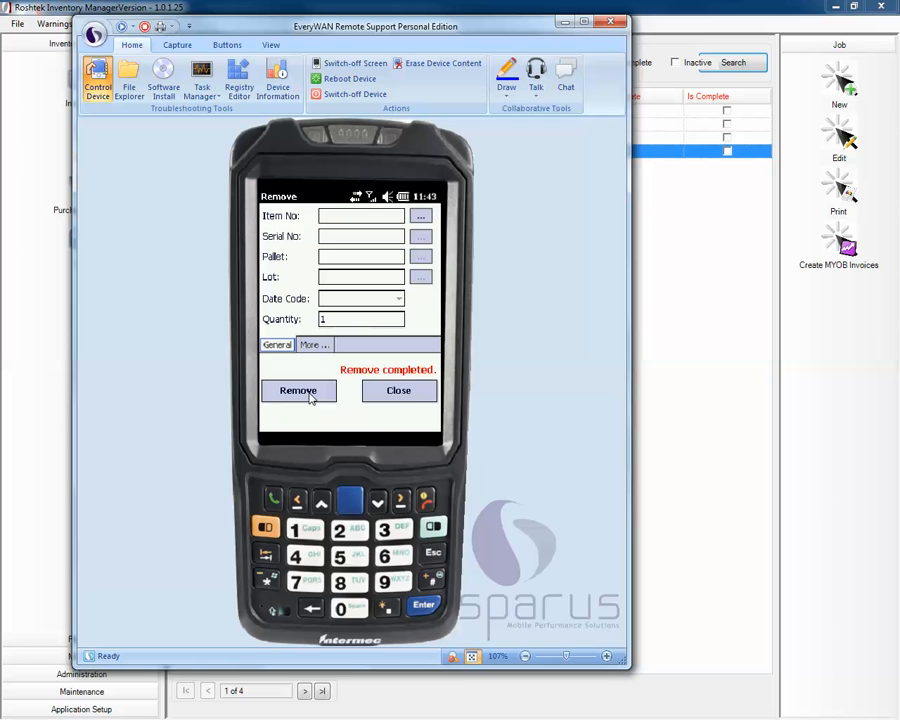
pyautogui.click(298, 390)
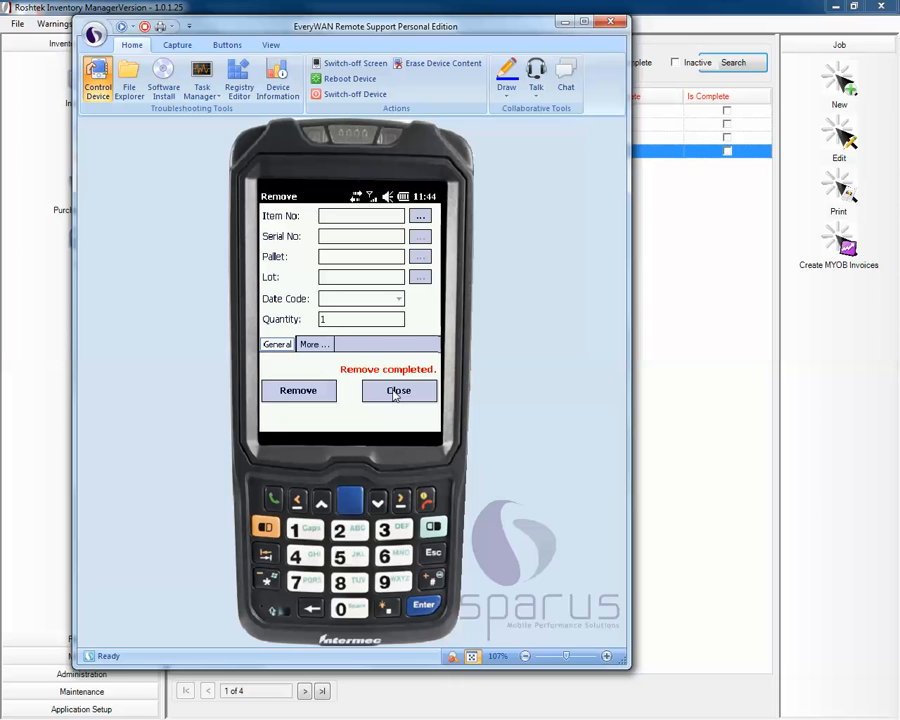
# - Close the job as complete, let the sync finish, and verify the handheld lists zero jobs
pyautogui.click(397, 391)
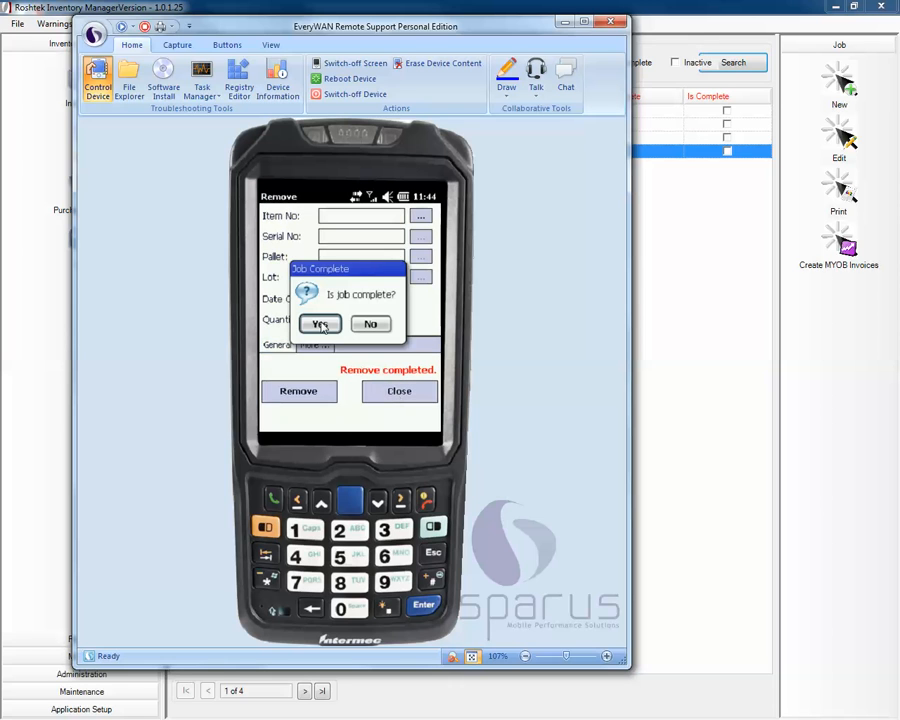
pyautogui.click(319, 325)
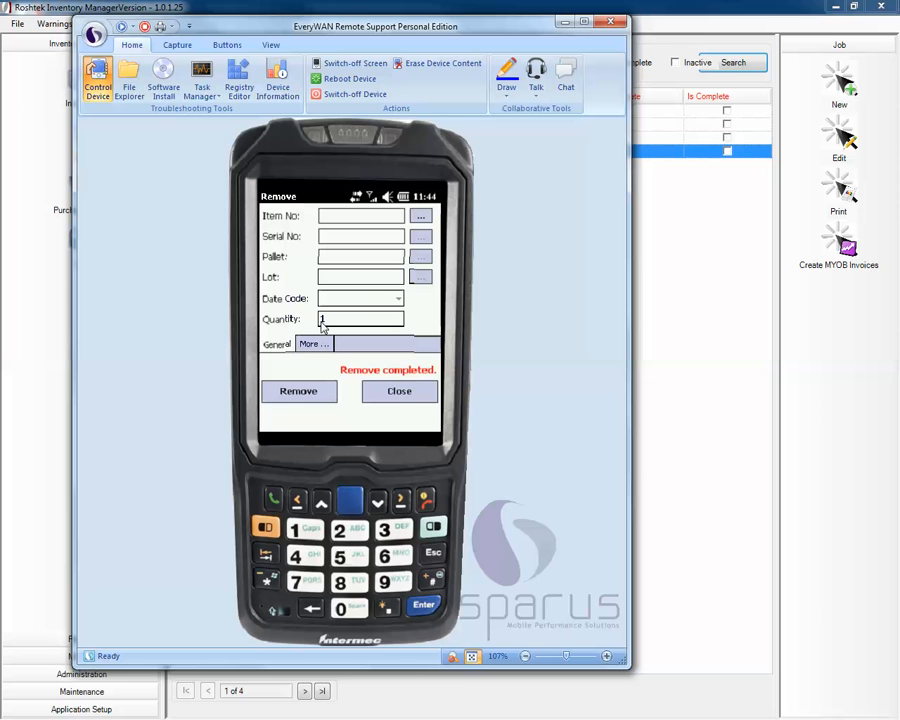
pyautogui.moveTo(407, 33); pyautogui.dragTo(430, 46)
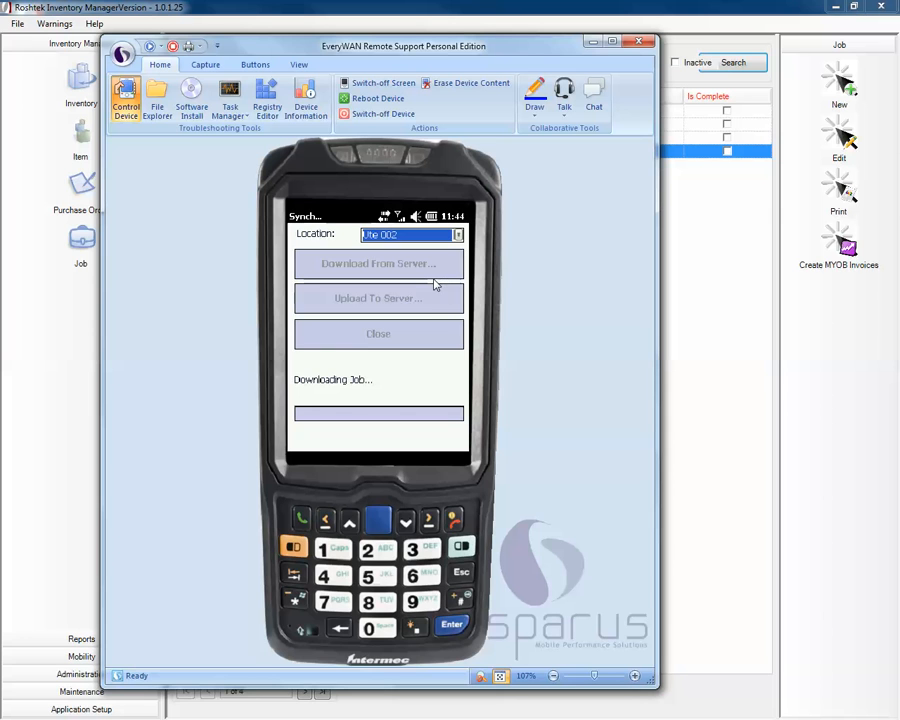
pyautogui.click(424, 344)
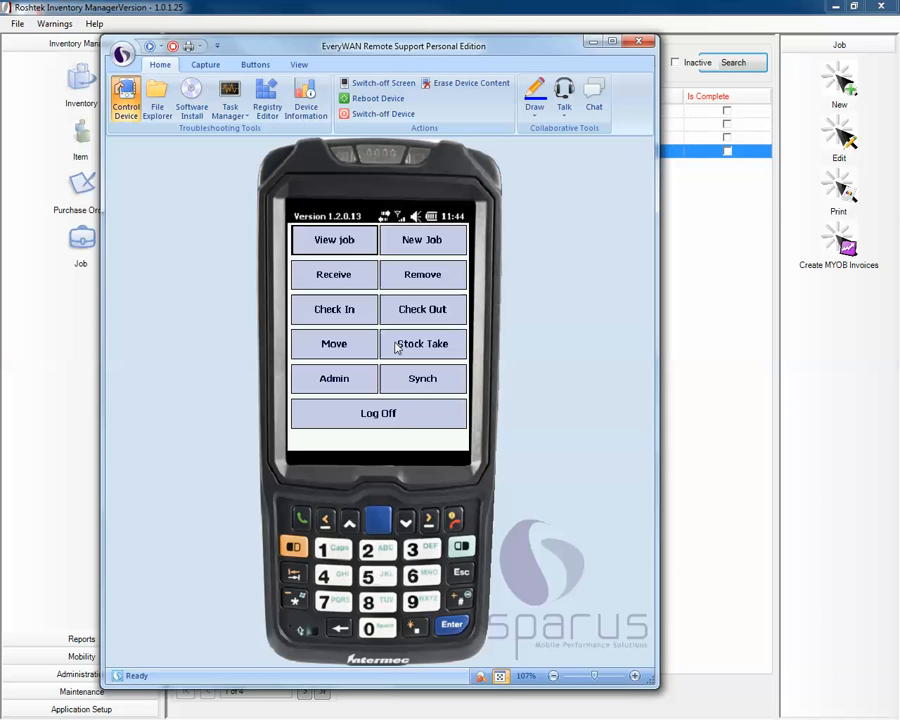
pyautogui.click(333, 241)
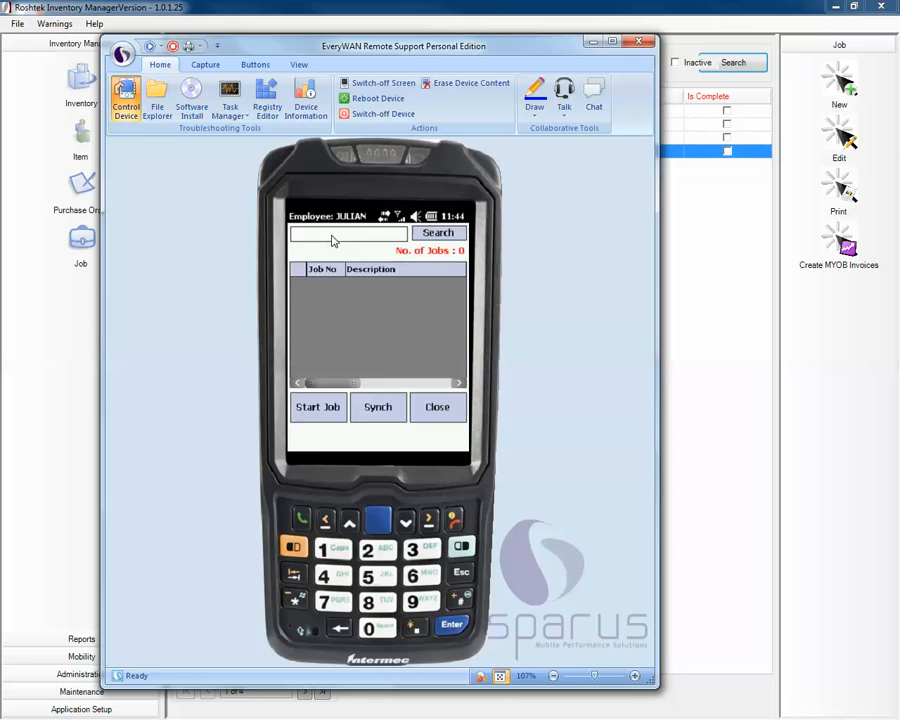
pyautogui.click(733, 275)
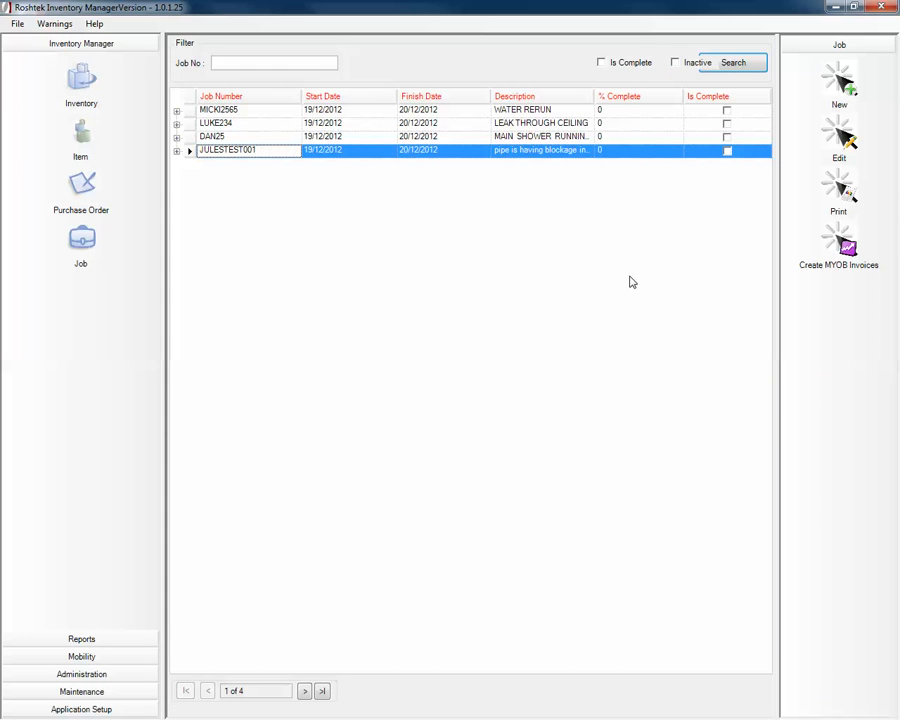
# - Filter the job list to completed jobs from 19/12/2012 and select JULESTEST001
pyautogui.click(745, 69)
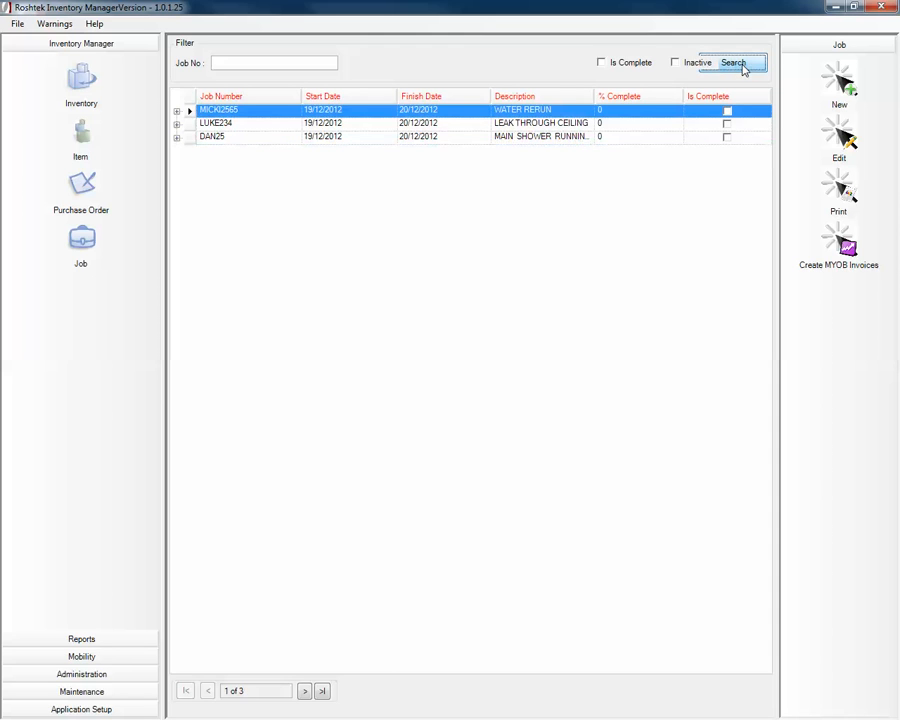
pyautogui.click(601, 63)
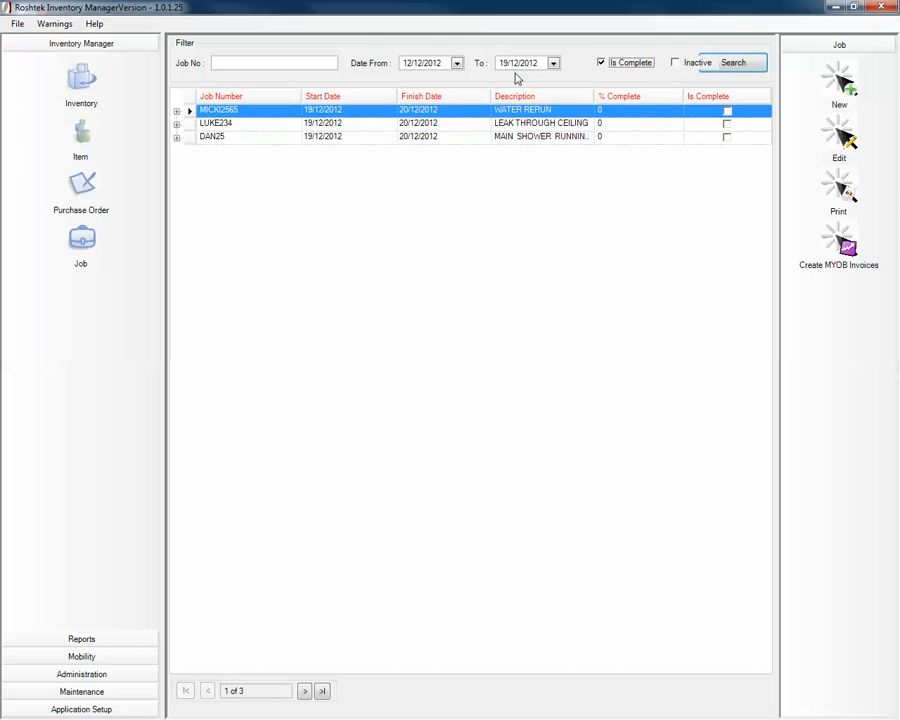
pyautogui.click(457, 66)
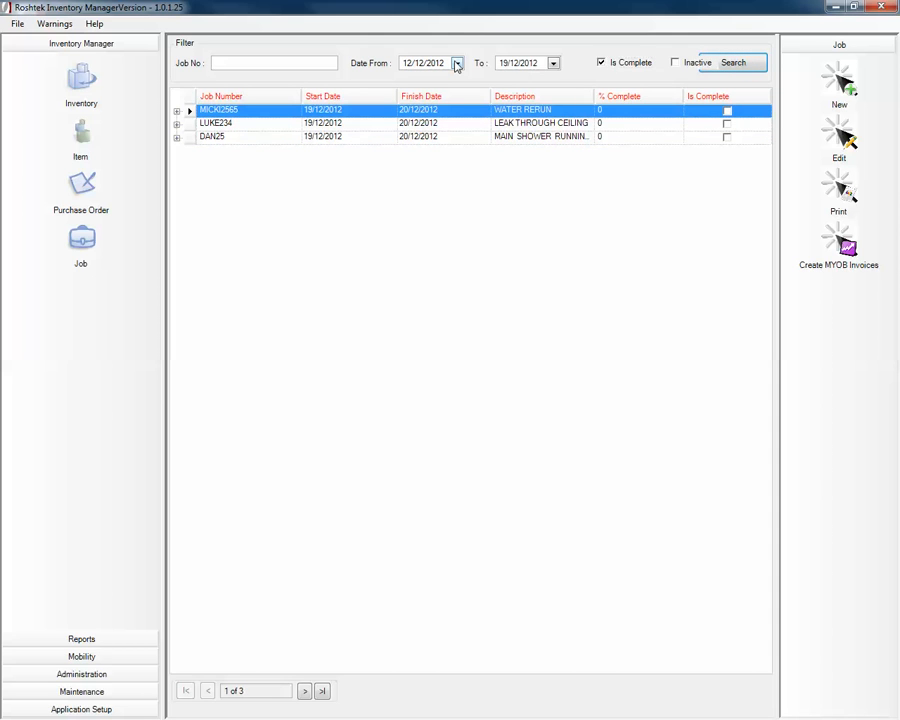
pyautogui.click(457, 64)
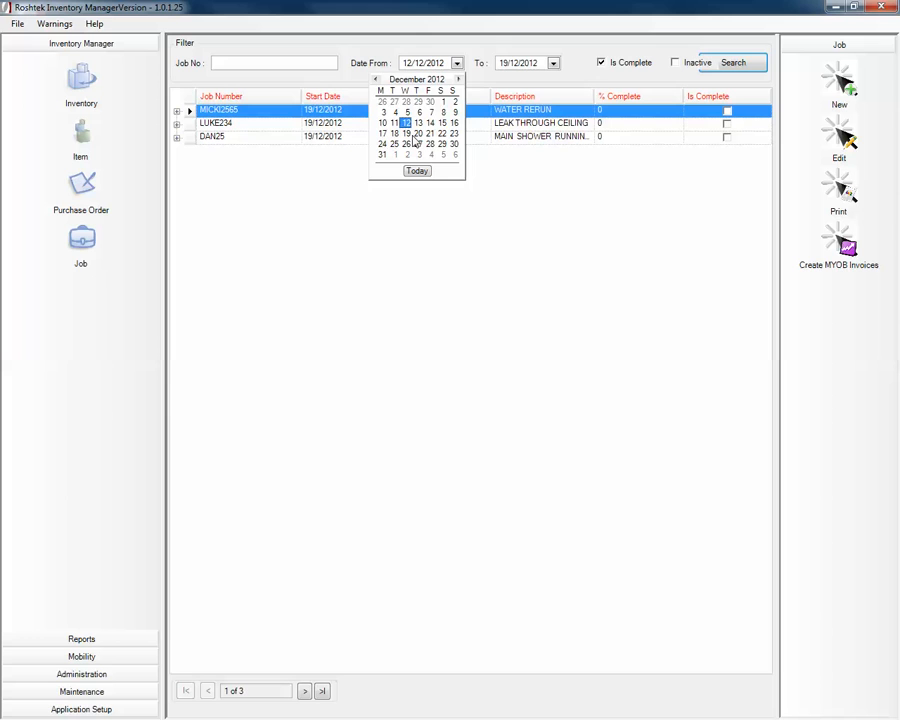
pyautogui.click(406, 133)
pyautogui.click(735, 63)
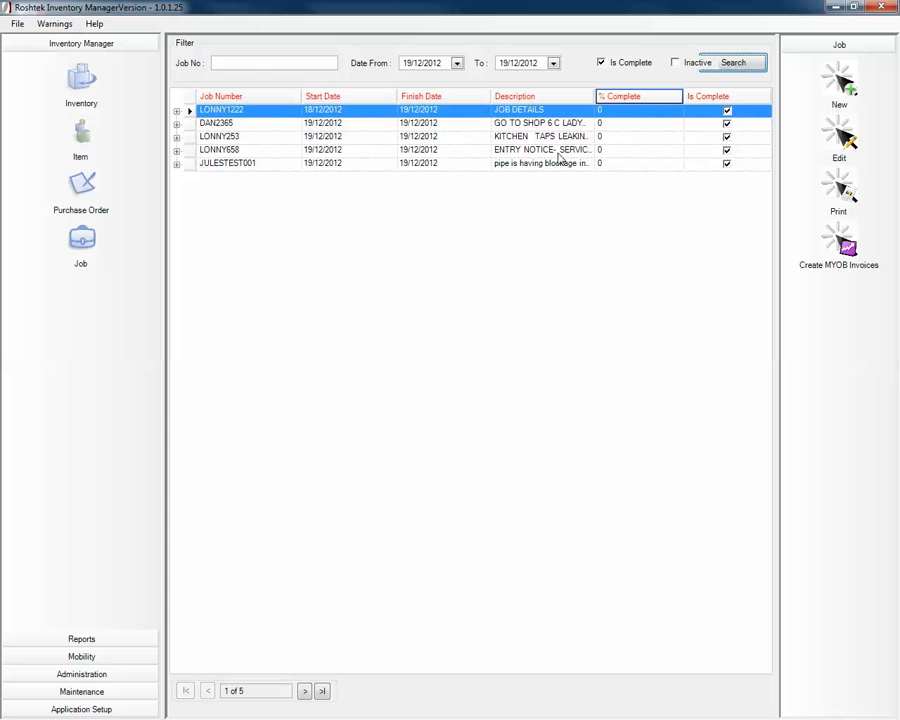
pyautogui.click(264, 166)
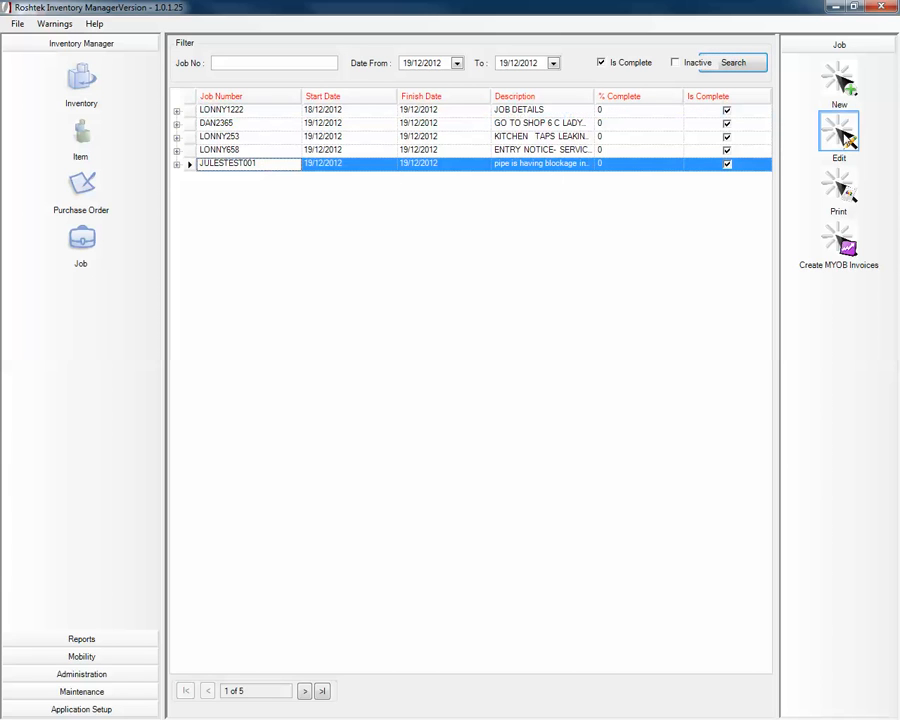
# - Open JULESTEST001 in Add / Edit Job, show its Items tab, and select kit000005a
pyautogui.click(842, 135)
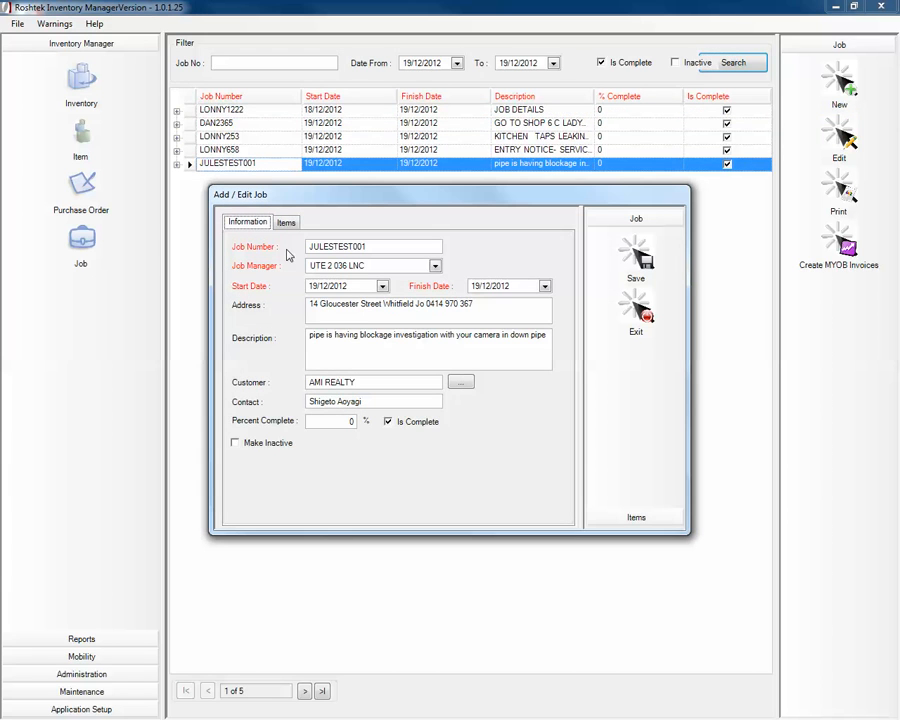
pyautogui.click(286, 222)
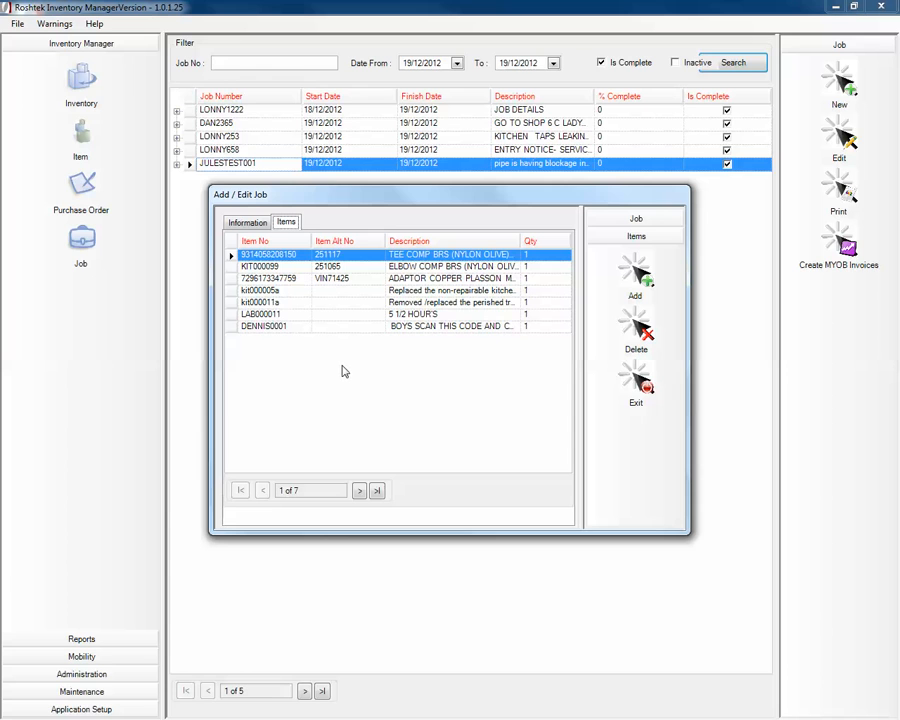
pyautogui.click(270, 291)
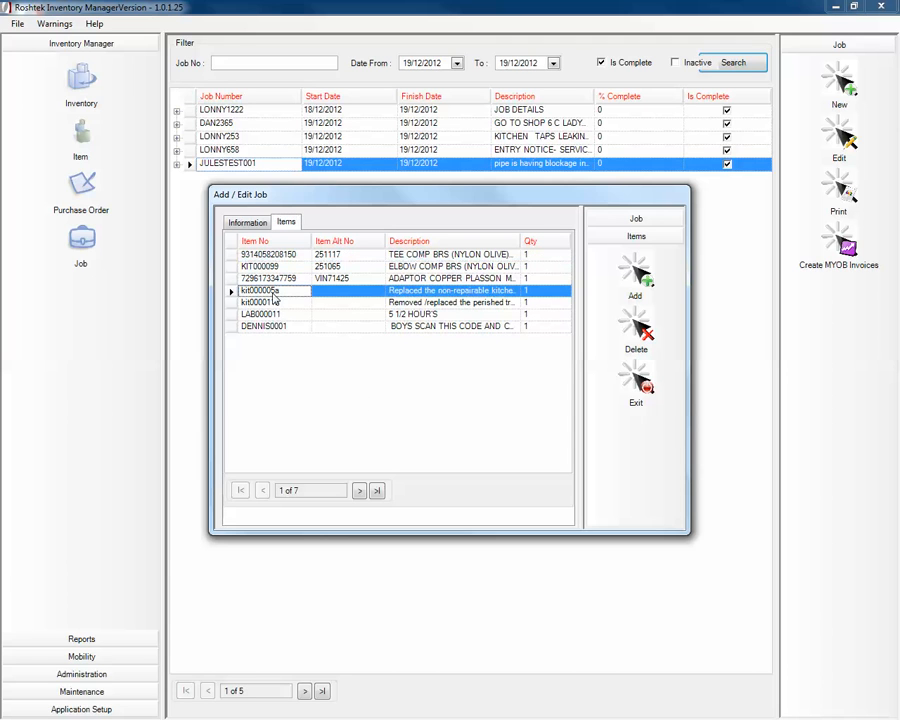
# - Delete kit000005a (quantity 1) from the job's items and begin adding an inventory item
pyautogui.click(646, 333)
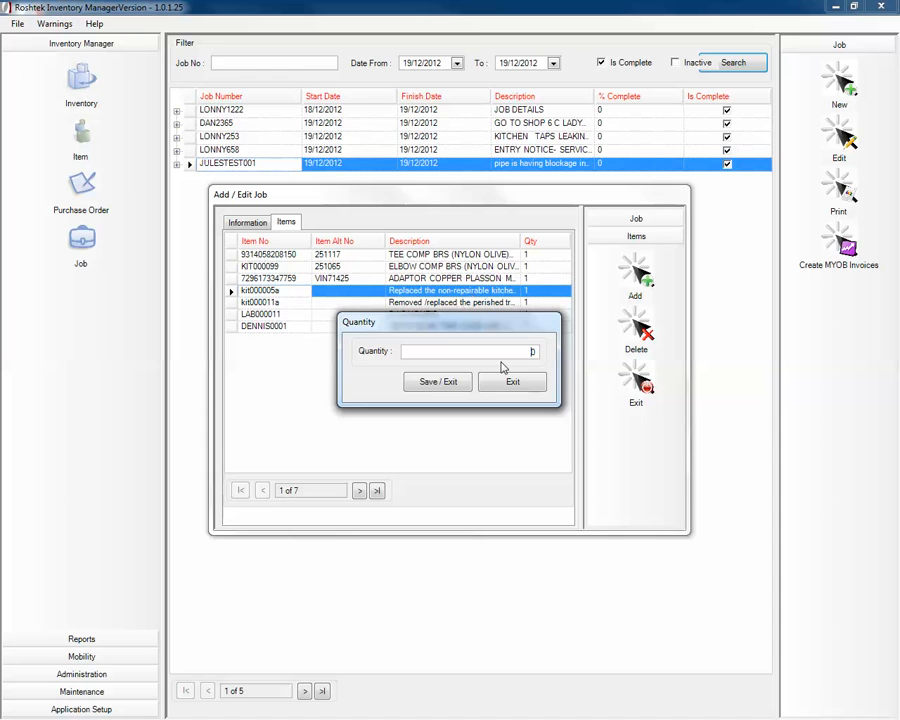
pyautogui.doubleClick(532, 351)
pyautogui.write('1')
pyautogui.click(437, 387)
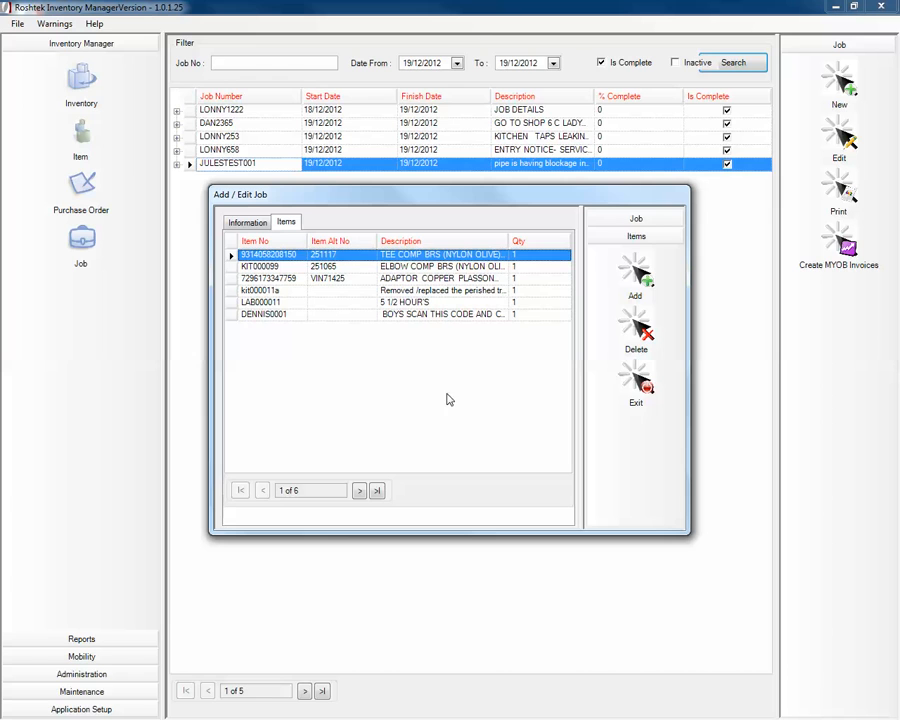
pyautogui.click(636, 287)
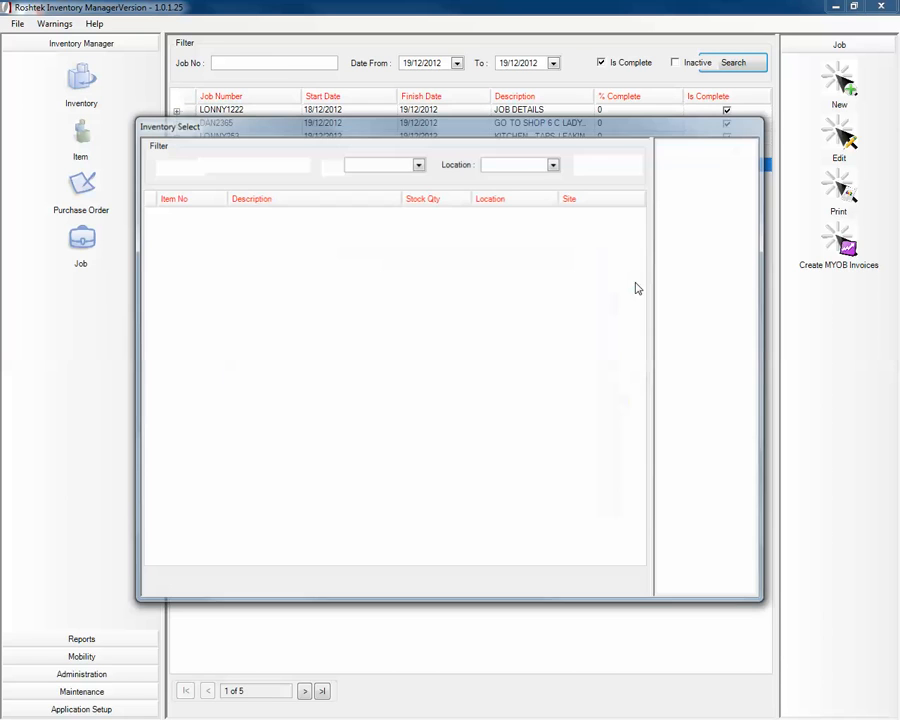
# - Search inventory for KIT items at the Mackie Plumbing site's Ute 002 location
pyautogui.click(554, 164)
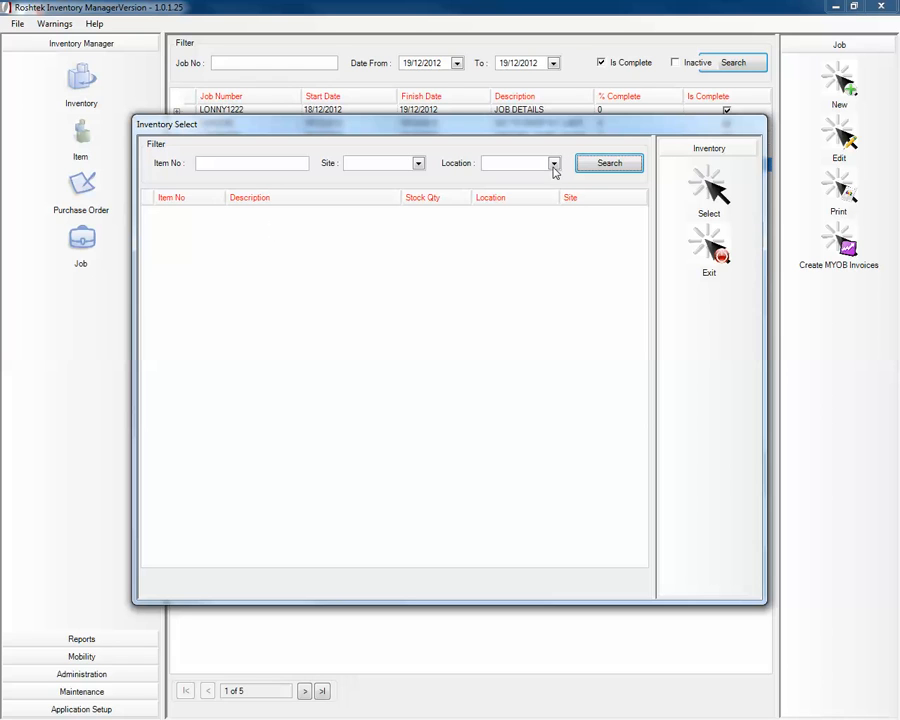
pyautogui.click(554, 164)
pyautogui.click(419, 164)
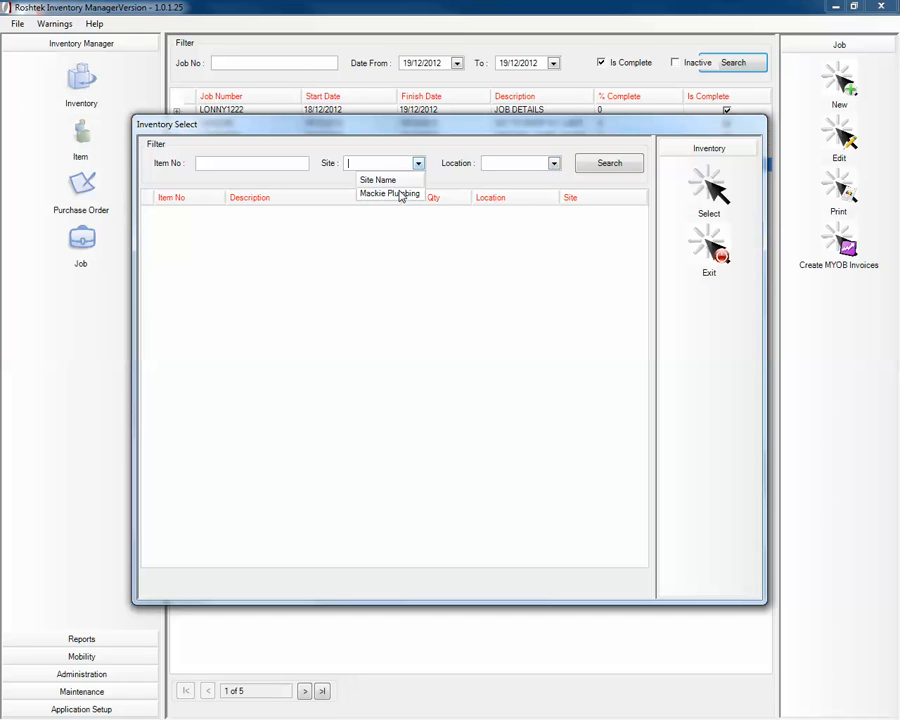
pyautogui.click(402, 194)
pyautogui.click(554, 164)
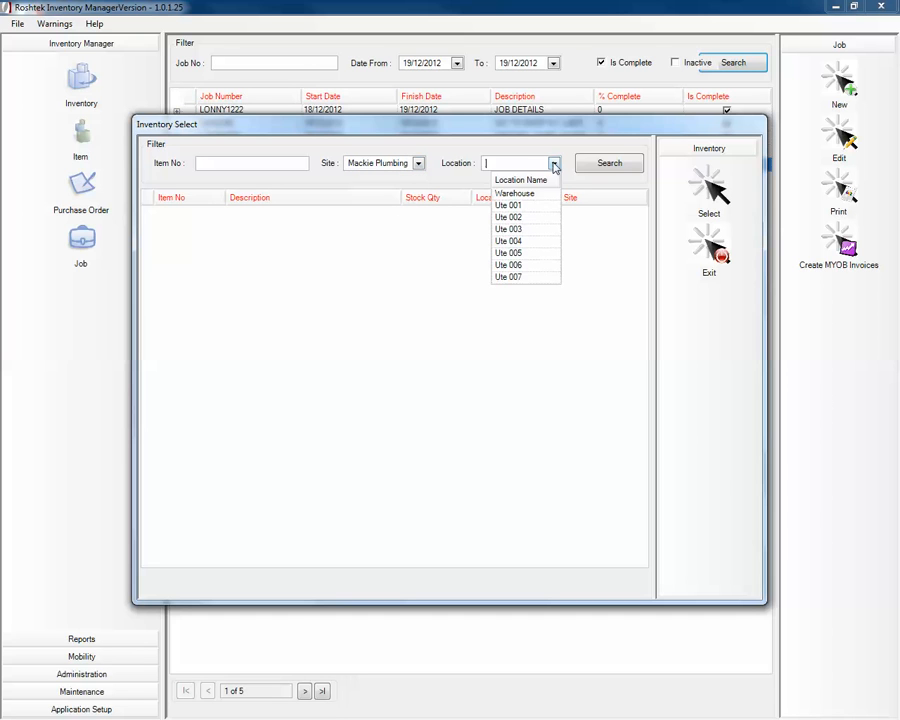
pyautogui.click(528, 215)
pyautogui.click(248, 166)
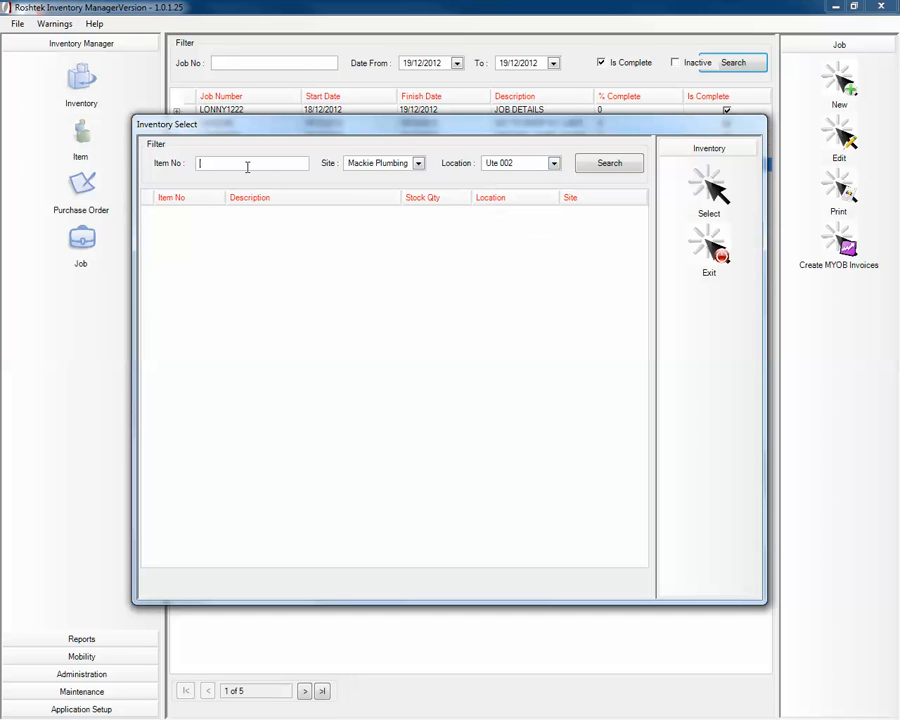
pyautogui.write('KIT')
pyautogui.click(605, 164)
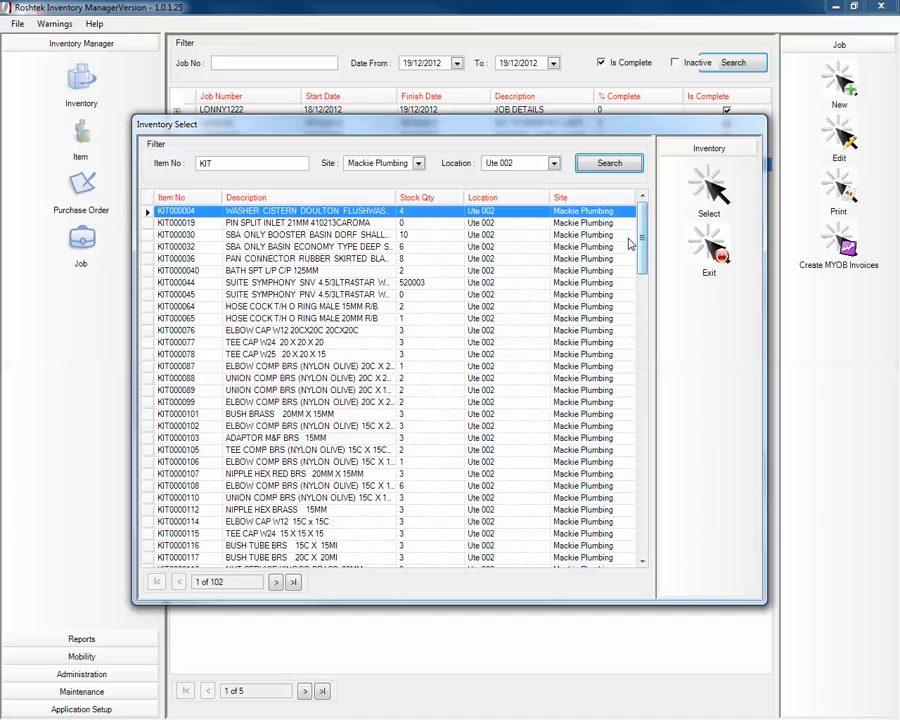
pyautogui.scroll(-4, 643, 250)
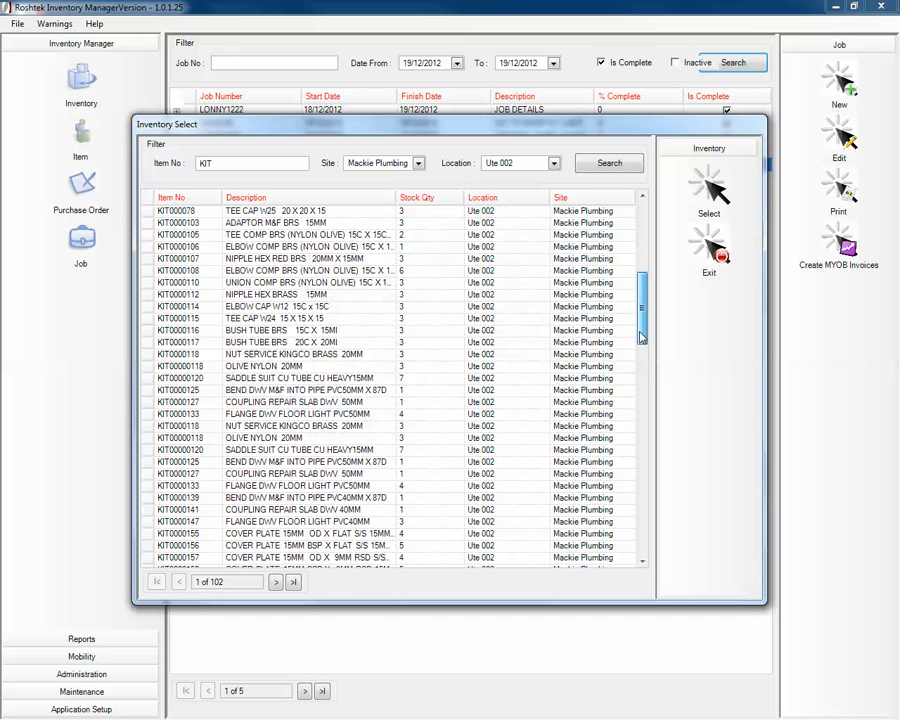
pyautogui.scroll(-2, 640, 380)
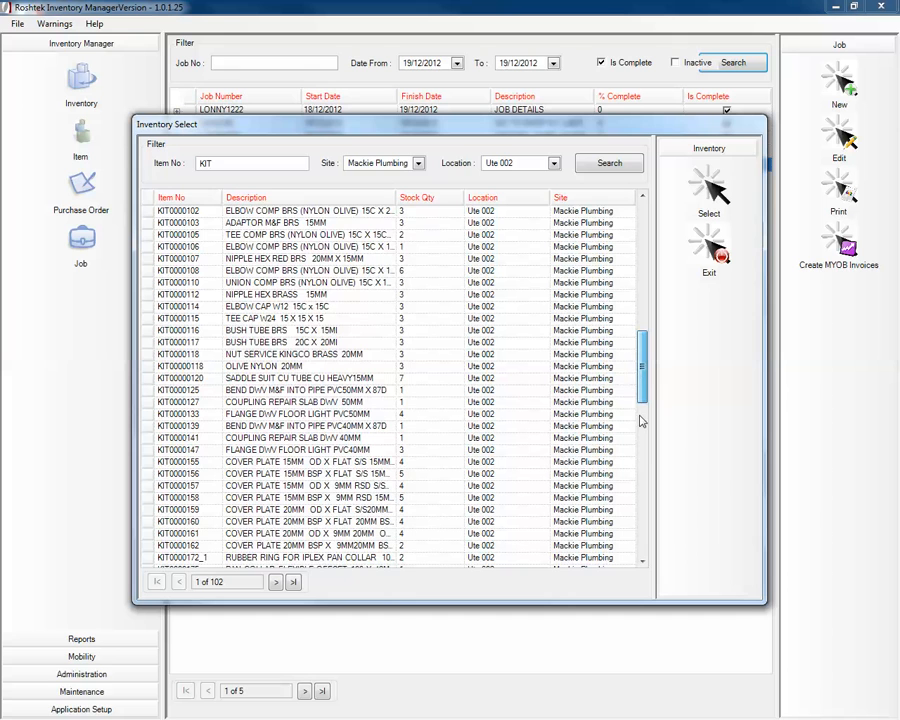
pyautogui.scroll(-3, 643, 425)
pyautogui.scroll(-6, 643, 438)
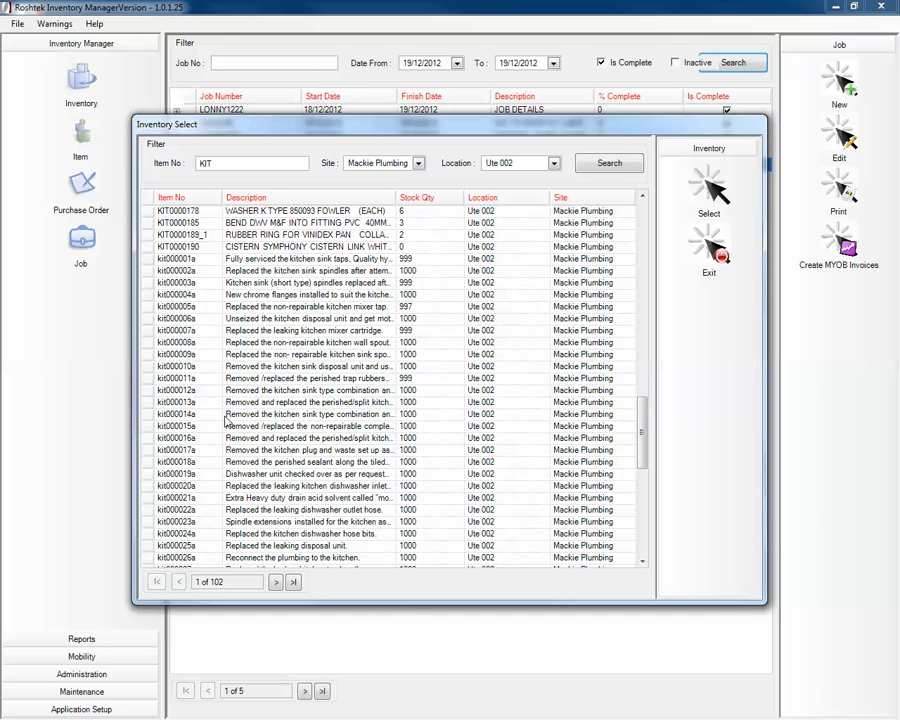
# - Add the kit000007a kitchen mixer cartridge to the job with quantity 1
pyautogui.click(272, 418)
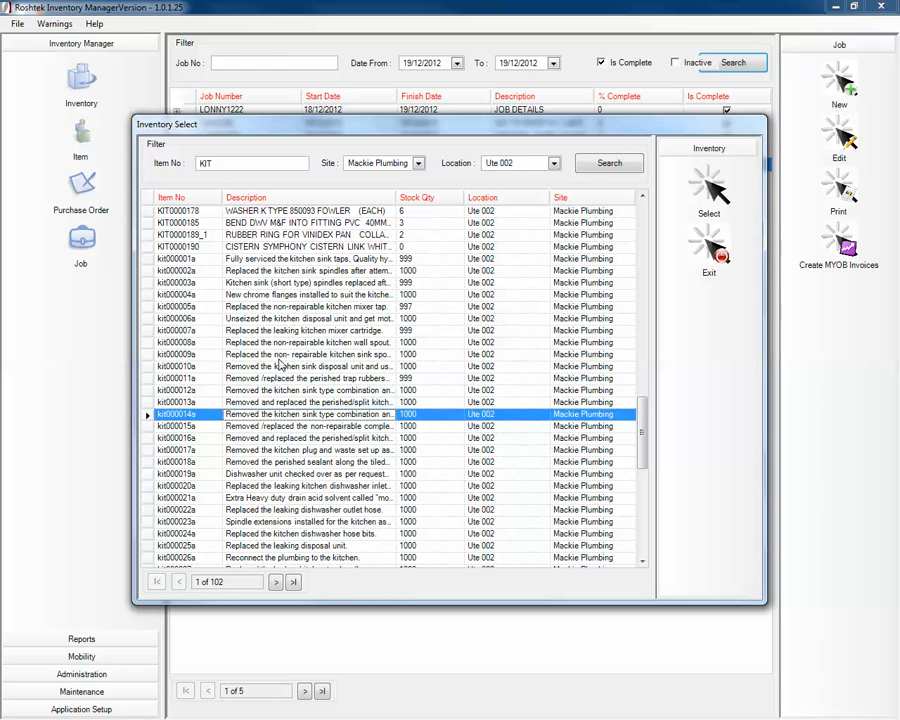
pyautogui.click(324, 332)
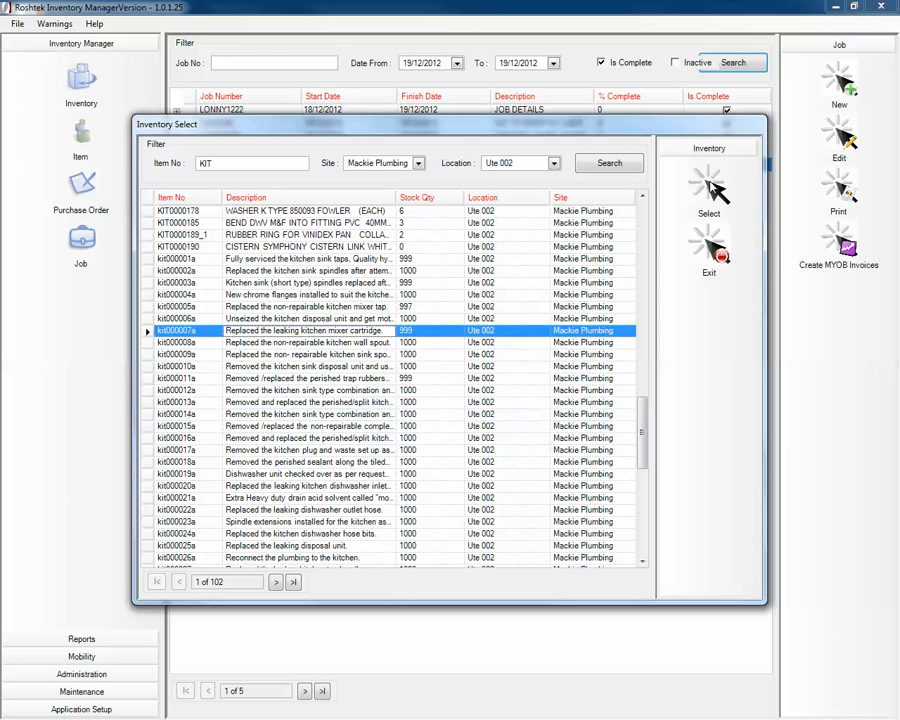
pyautogui.click(709, 190)
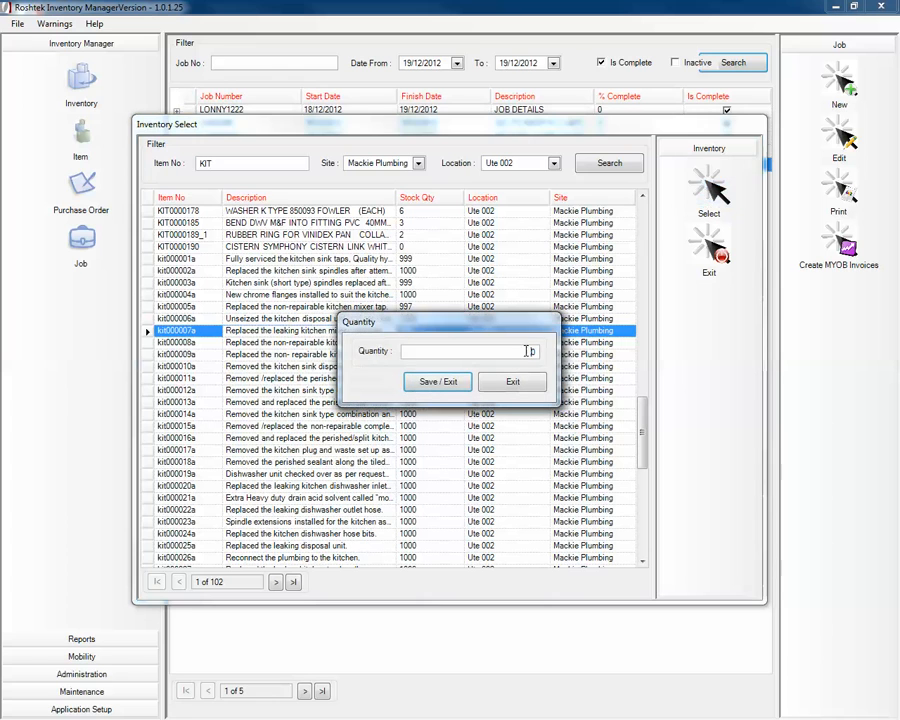
pyautogui.write('1')
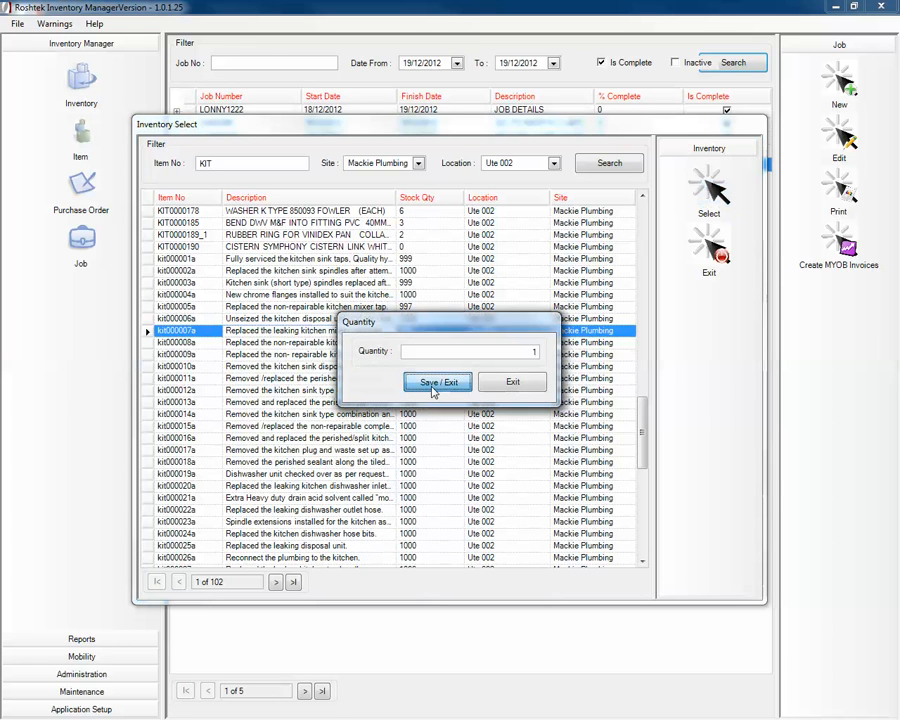
pyautogui.click(433, 386)
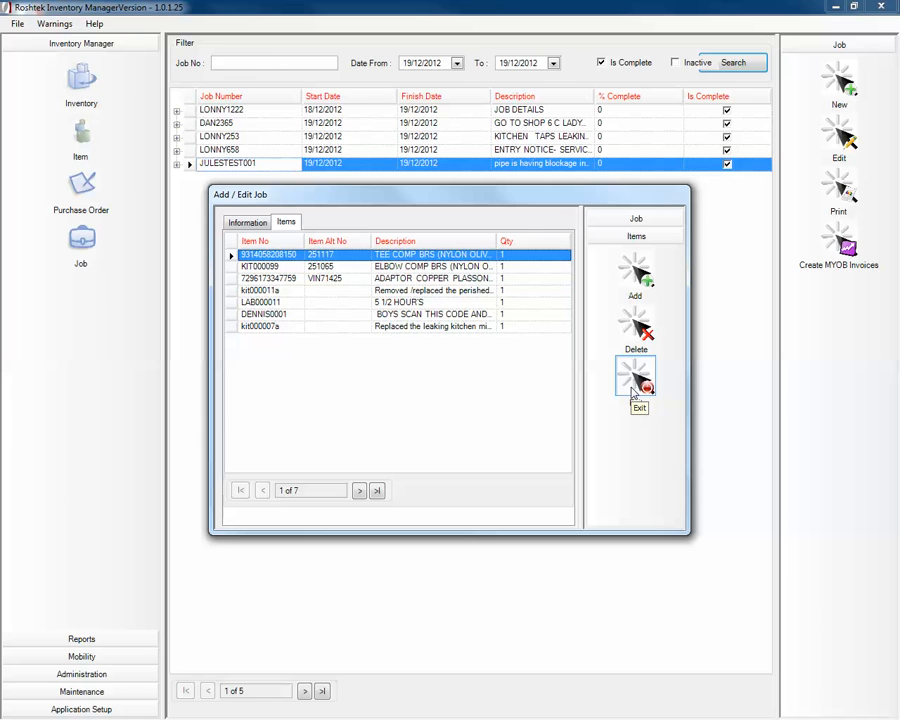
# - From the Job tab, save JULESTEST001, answer No to sending the invoice to MYOB, and exit
pyautogui.click(623, 224)
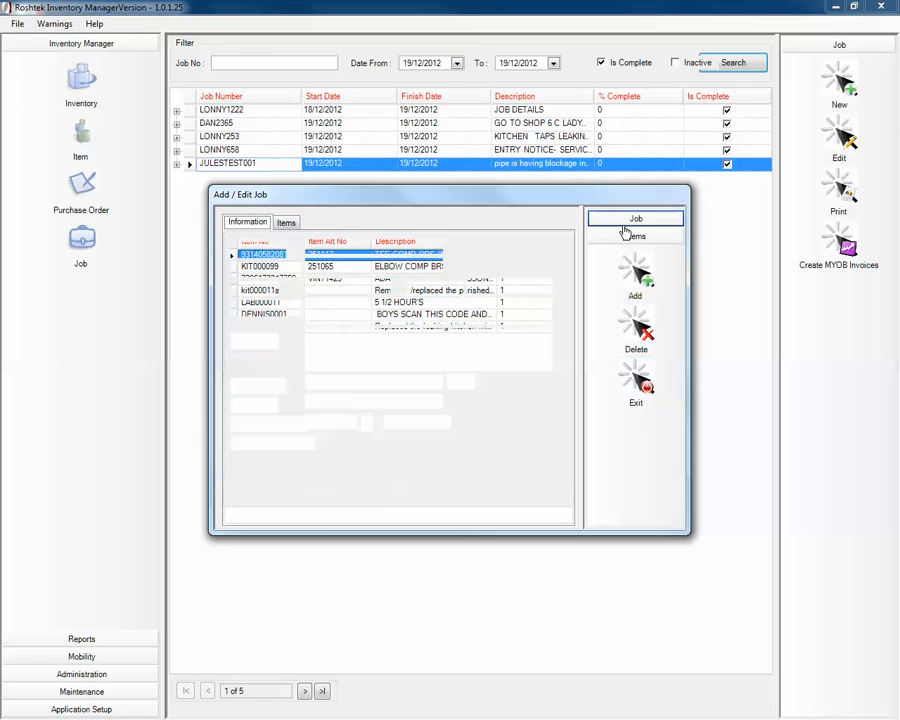
pyautogui.click(635, 250)
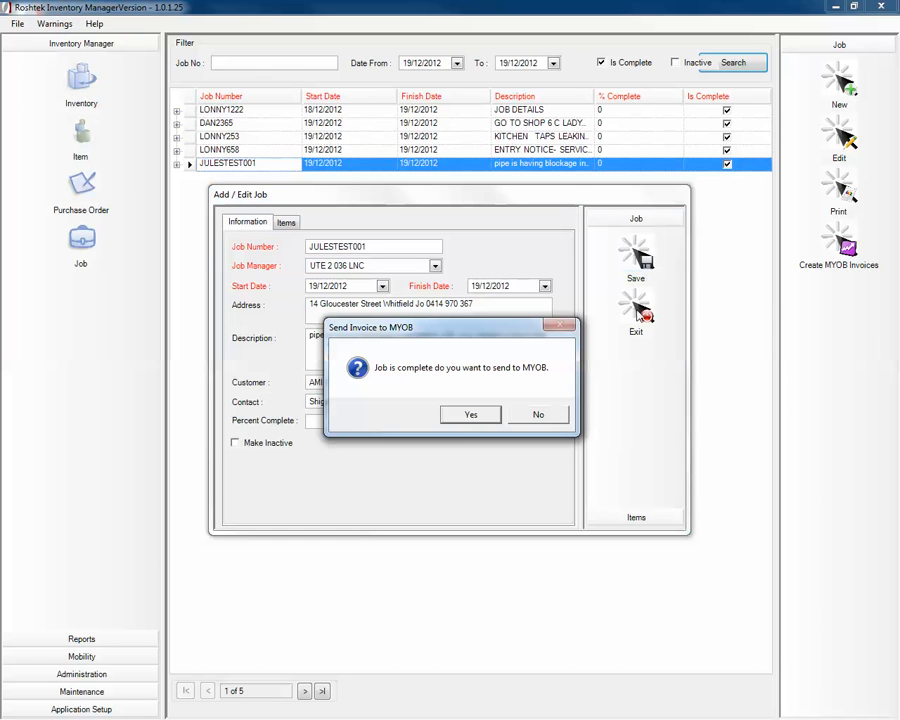
pyautogui.click(538, 415)
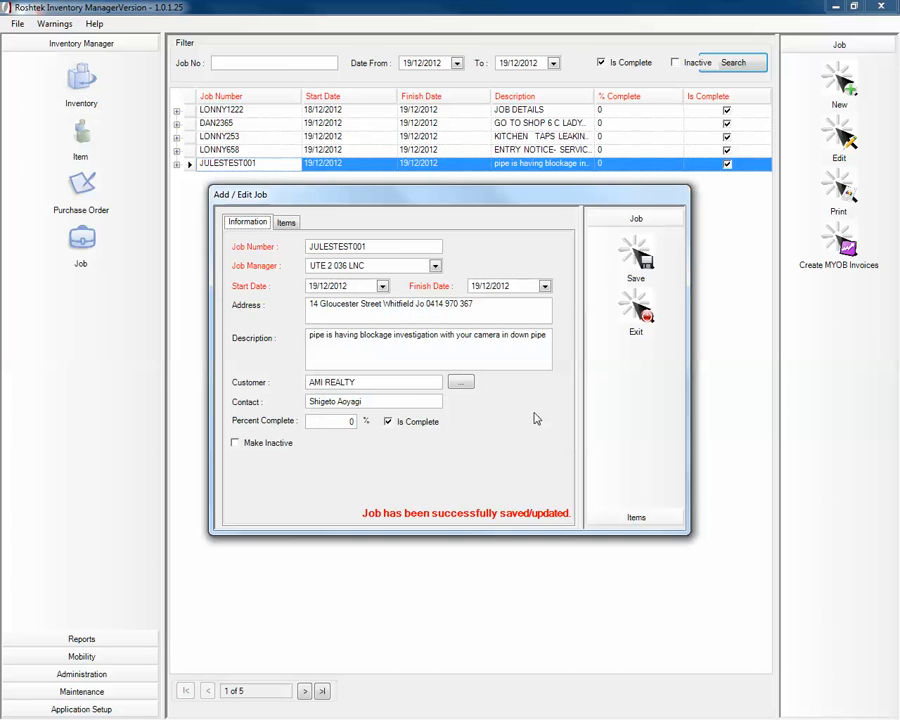
pyautogui.click(638, 310)
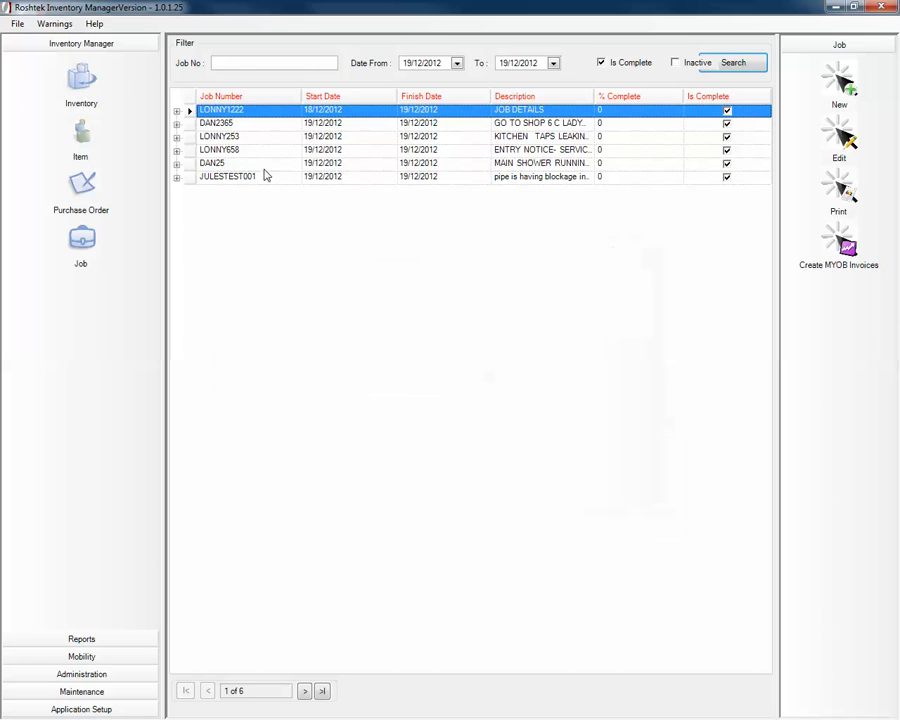
# - Print job JULESTEST001's invoice and maximise the report preview on screen
pyautogui.click(231, 178)
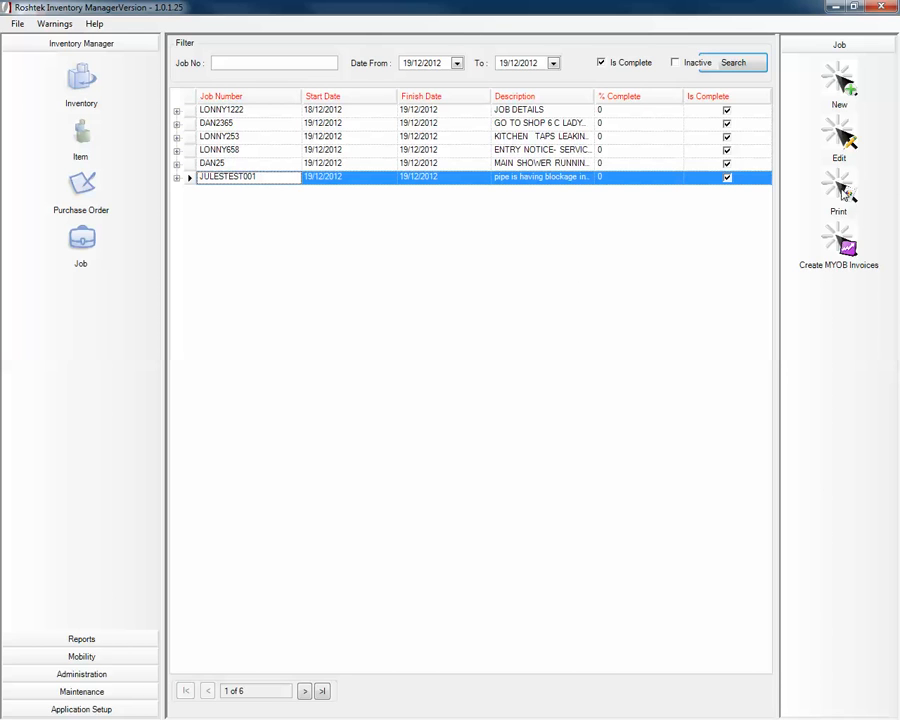
pyautogui.click(845, 193)
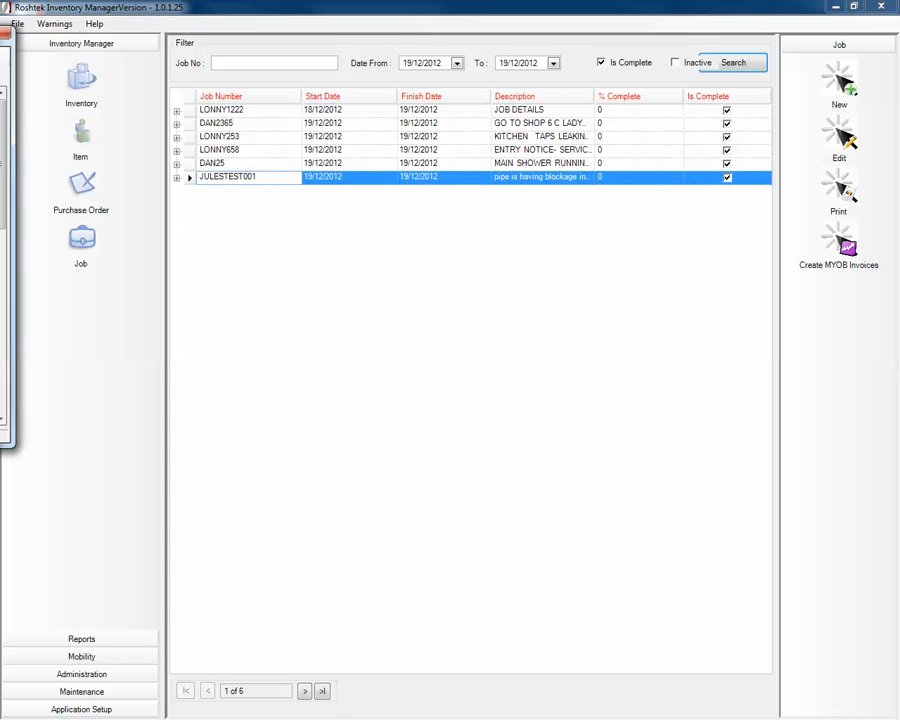
pyautogui.moveTo(0, 22); pyautogui.dragTo(262, 28)
pyautogui.doubleClick(261, 28)
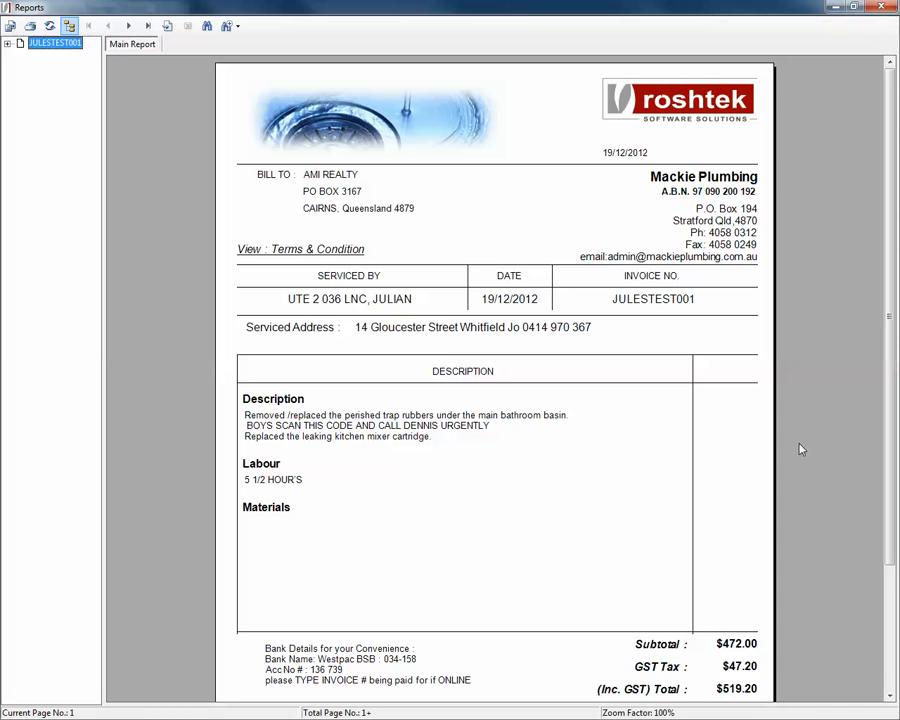
# - Scroll through the $519.20 invoice, close the preview, and switch to EveryWAN Remote Support
pyautogui.moveTo(886, 316); pyautogui.dragTo(860, 366)
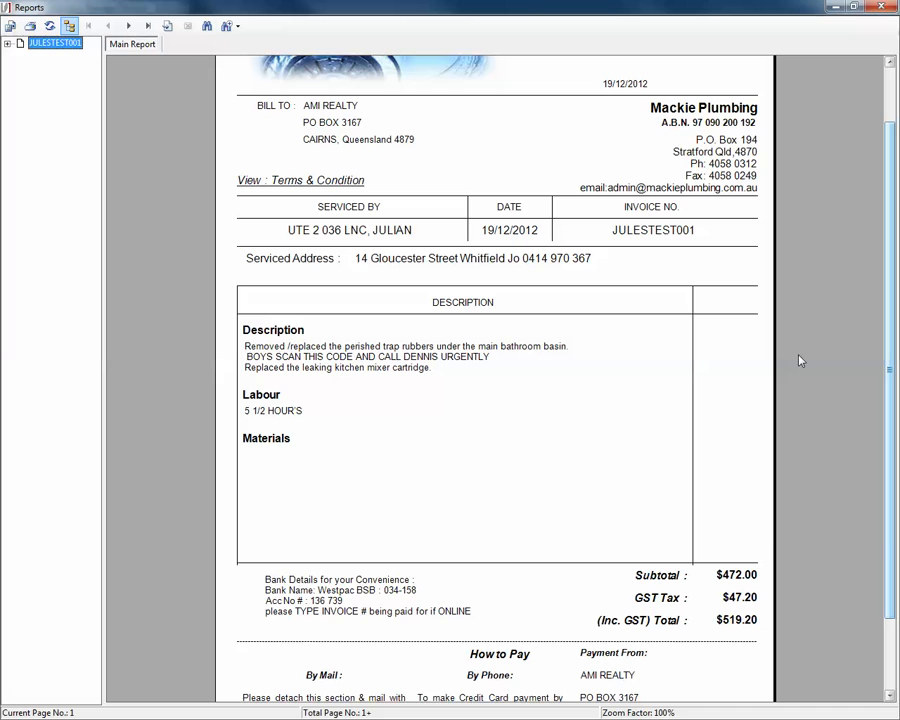
pyautogui.click(880, 9)
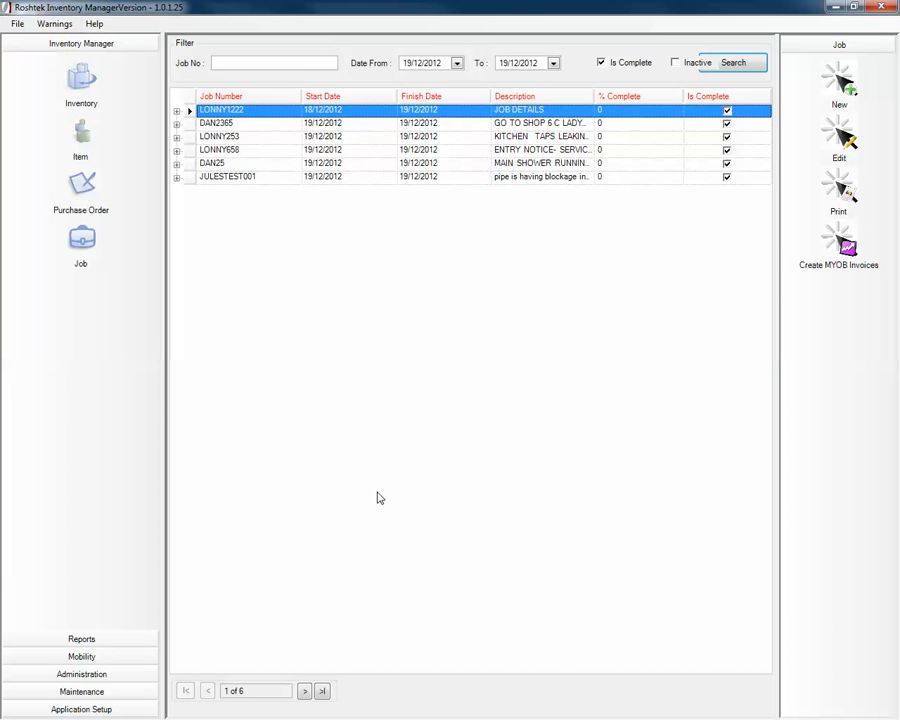
pyautogui.hotkey('alt', 'Tab')
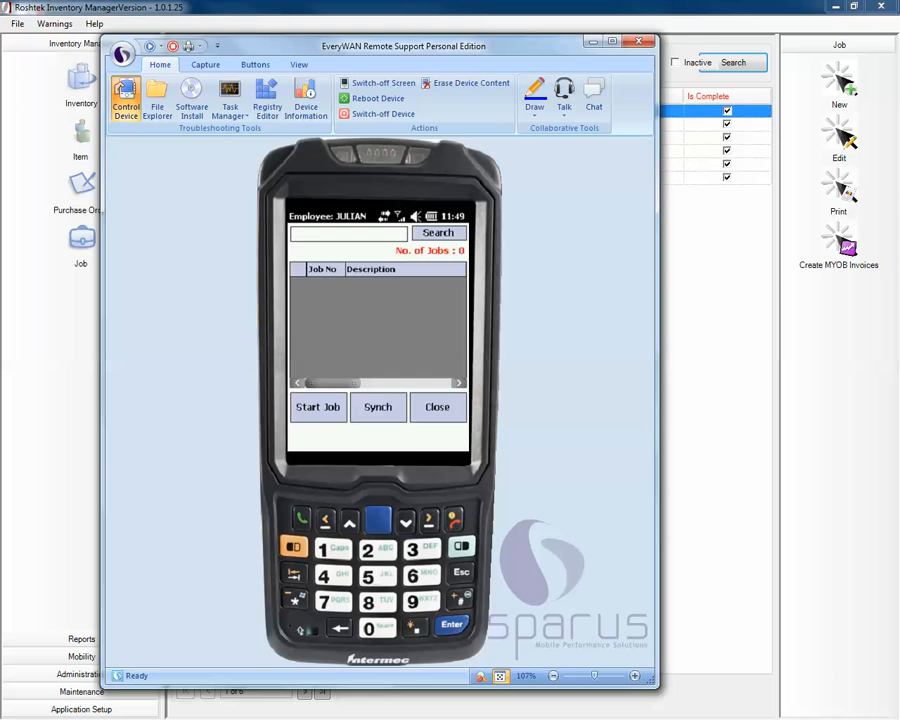
# - Start the handheld job sync, then minimise Inventory Manager to show the desktop
pyautogui.click(398, 410)
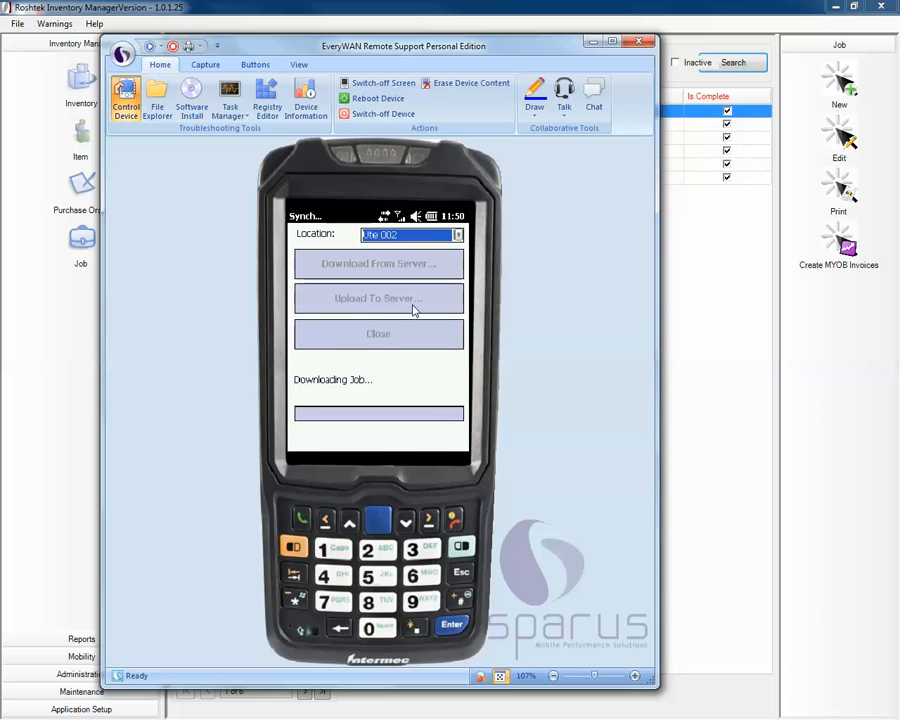
pyautogui.click(722, 300)
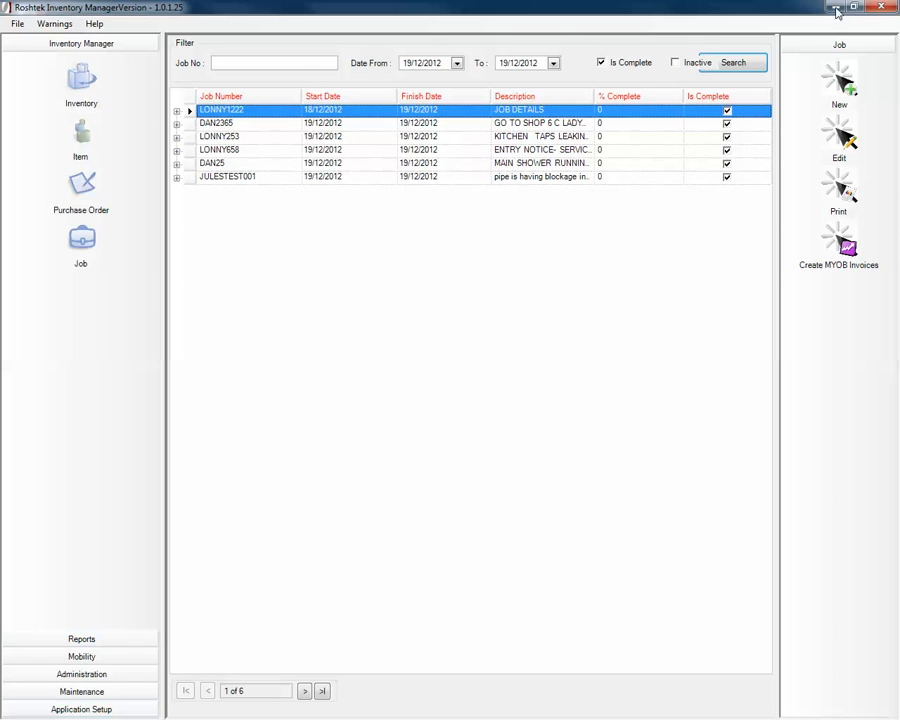
pyautogui.click(829, 9)
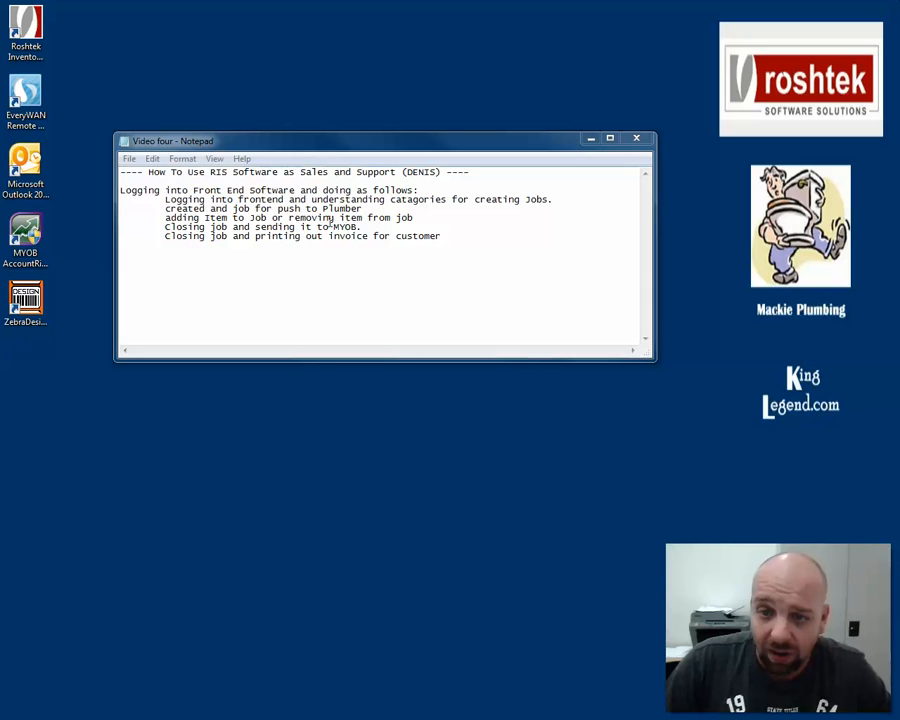
pyautogui.moveTo(166, 199); pyautogui.dragTo(560, 199)
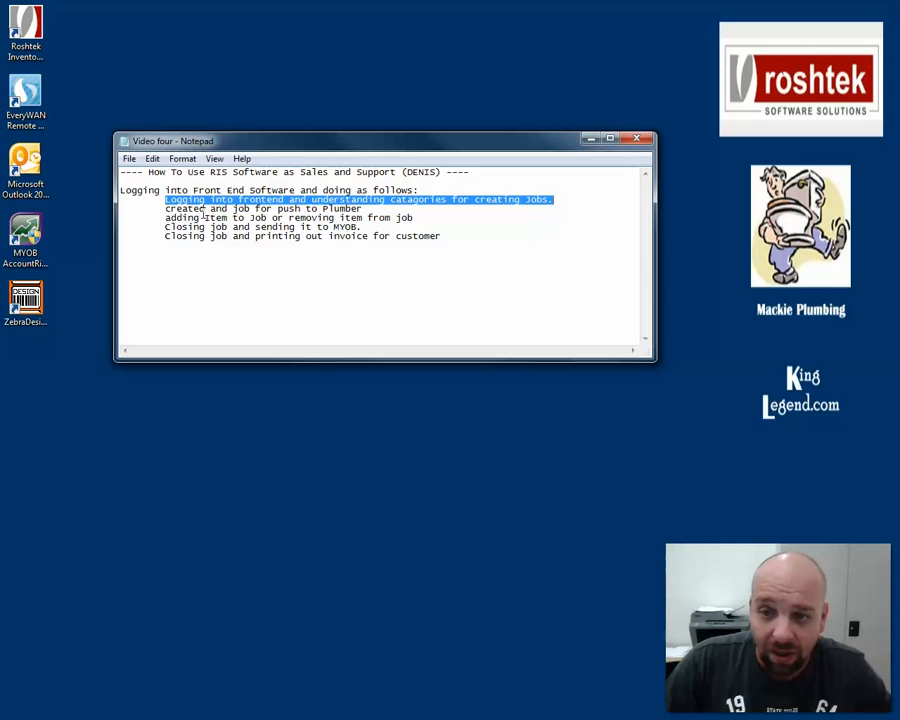
pyautogui.moveTo(164, 210); pyautogui.dragTo(372, 209)
pyautogui.moveTo(165, 218); pyautogui.dragTo(420, 219)
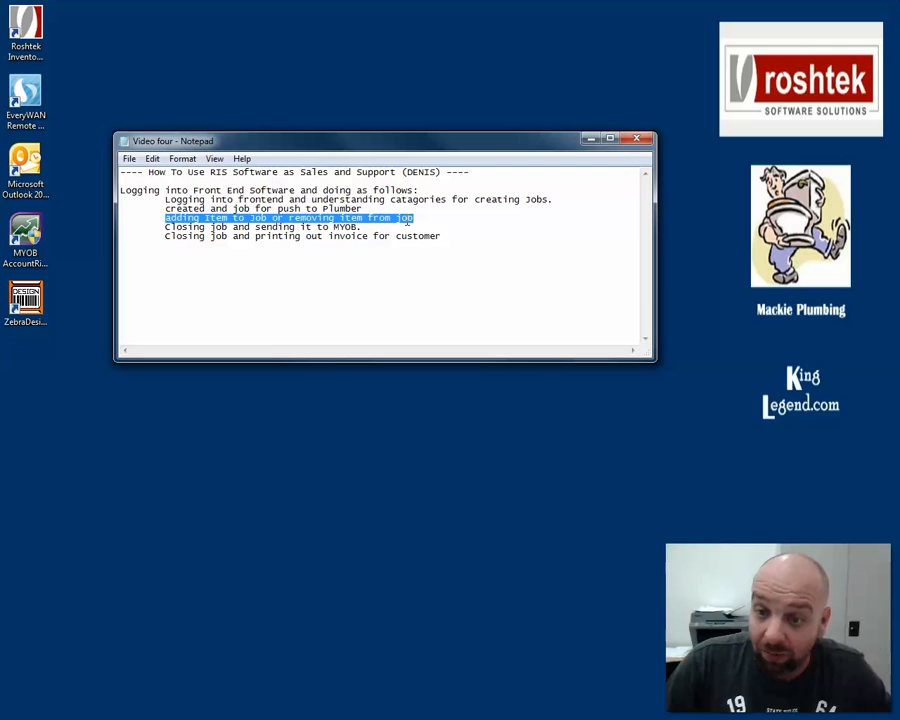
pyautogui.moveTo(155, 226); pyautogui.dragTo(370, 228)
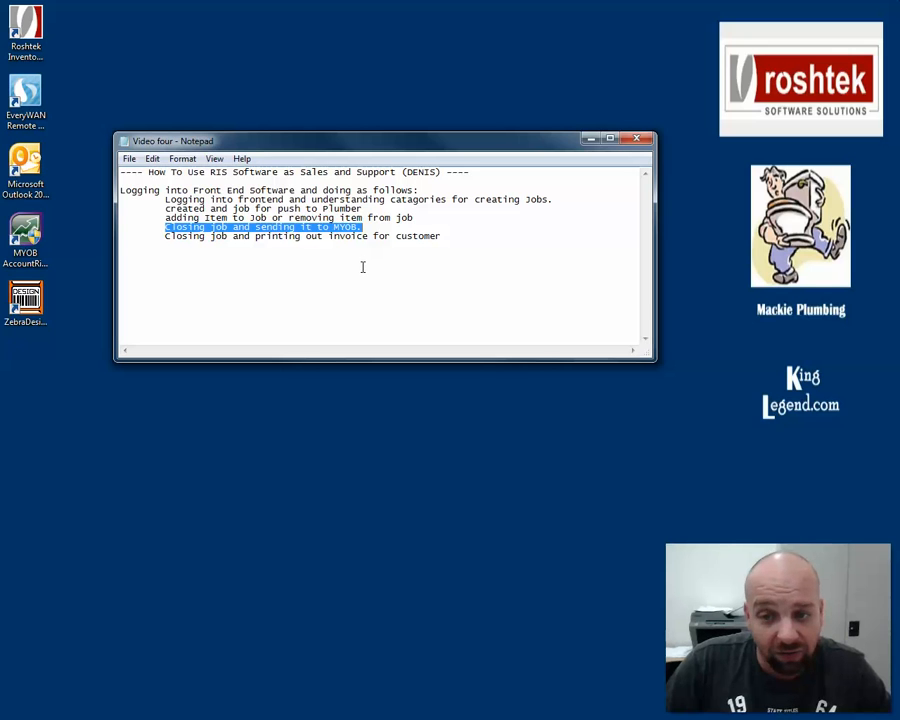
pyautogui.click(230, 237)
pyautogui.moveTo(165, 237); pyautogui.dragTo(471, 241)
pyautogui.click(486, 253)
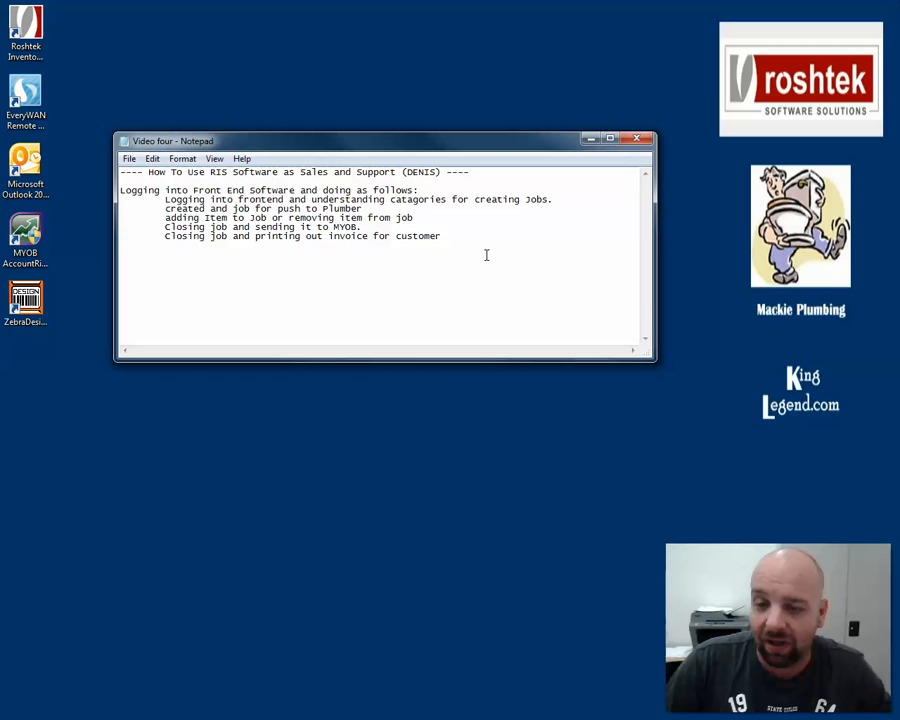